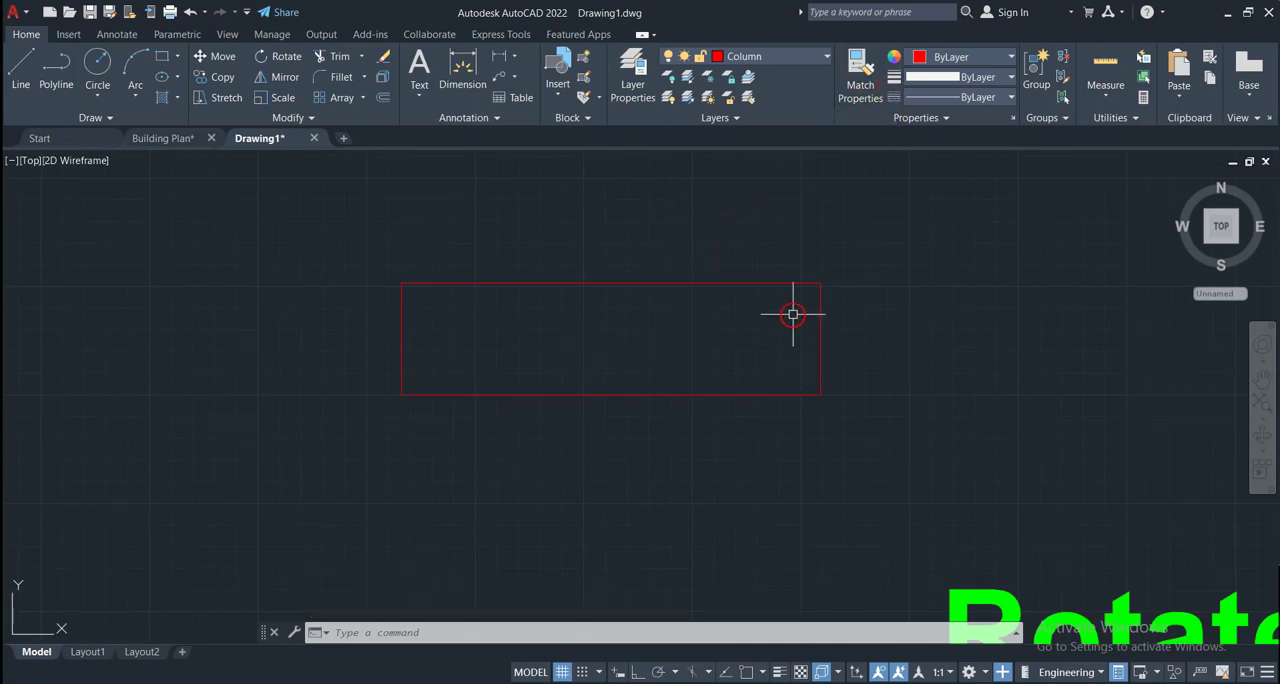
Move the rectangle to the Slab layer and turn on lineweight display
left_click(795, 264)
left_click(455, 553)
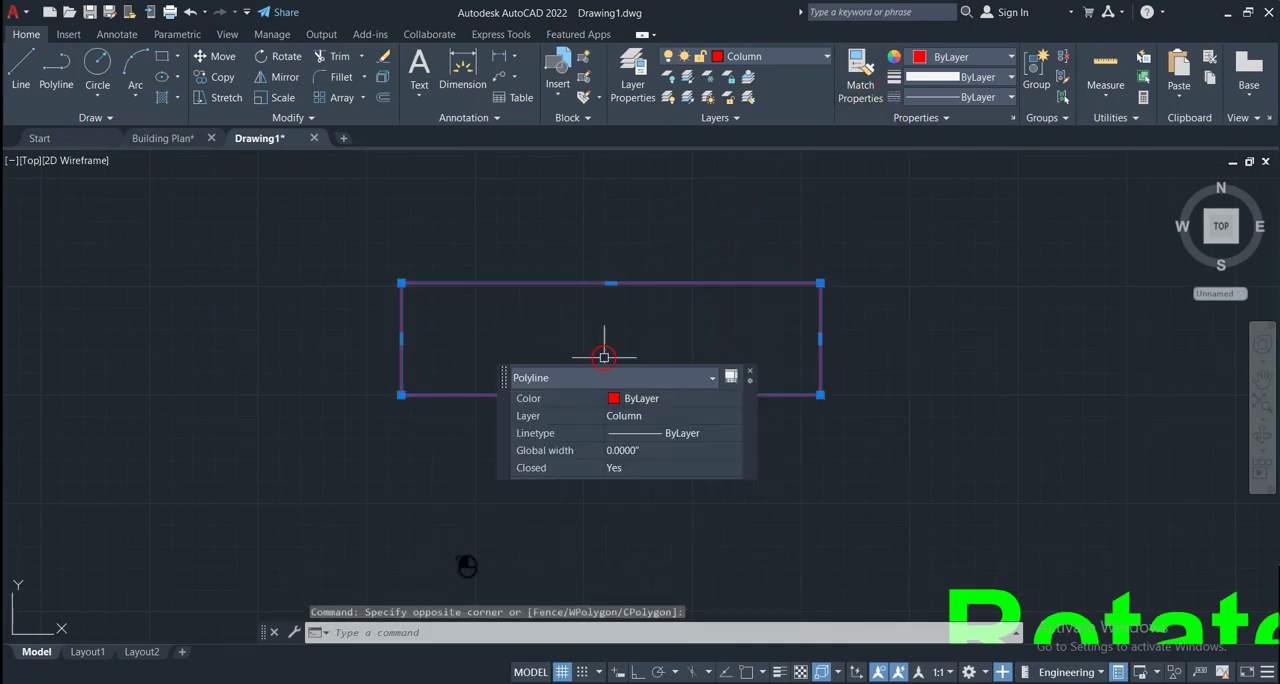
left_click(825, 58)
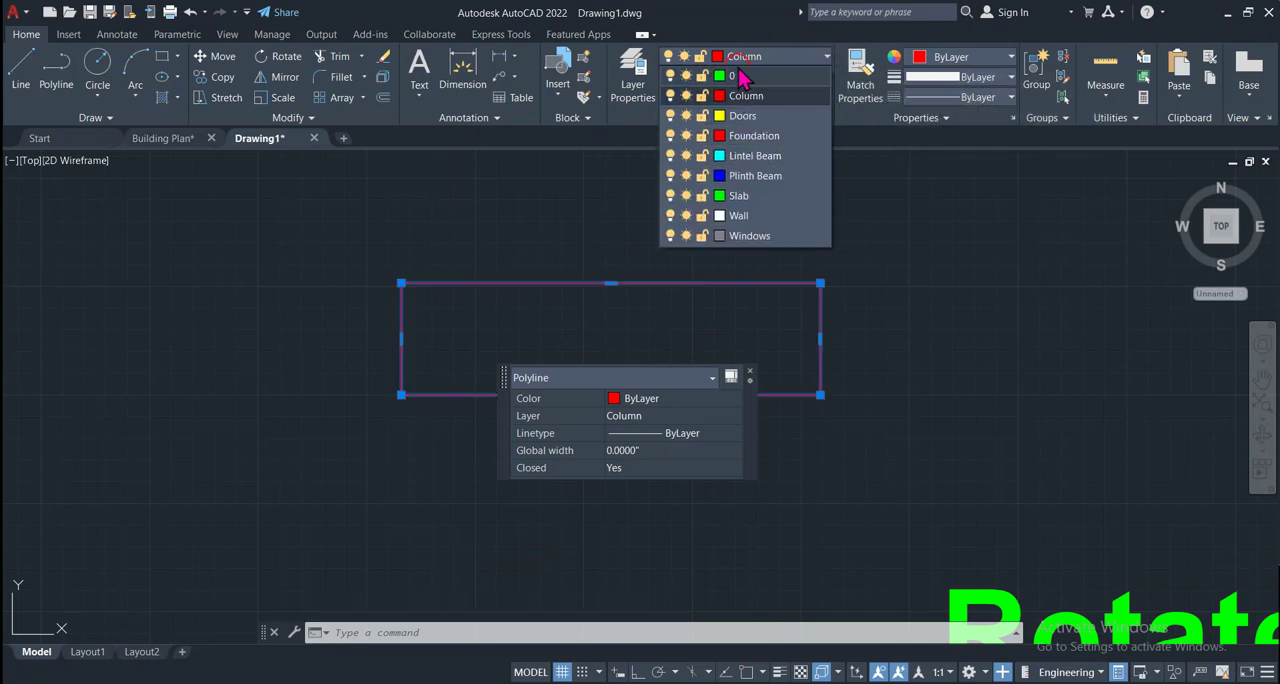
left_click(740, 197)
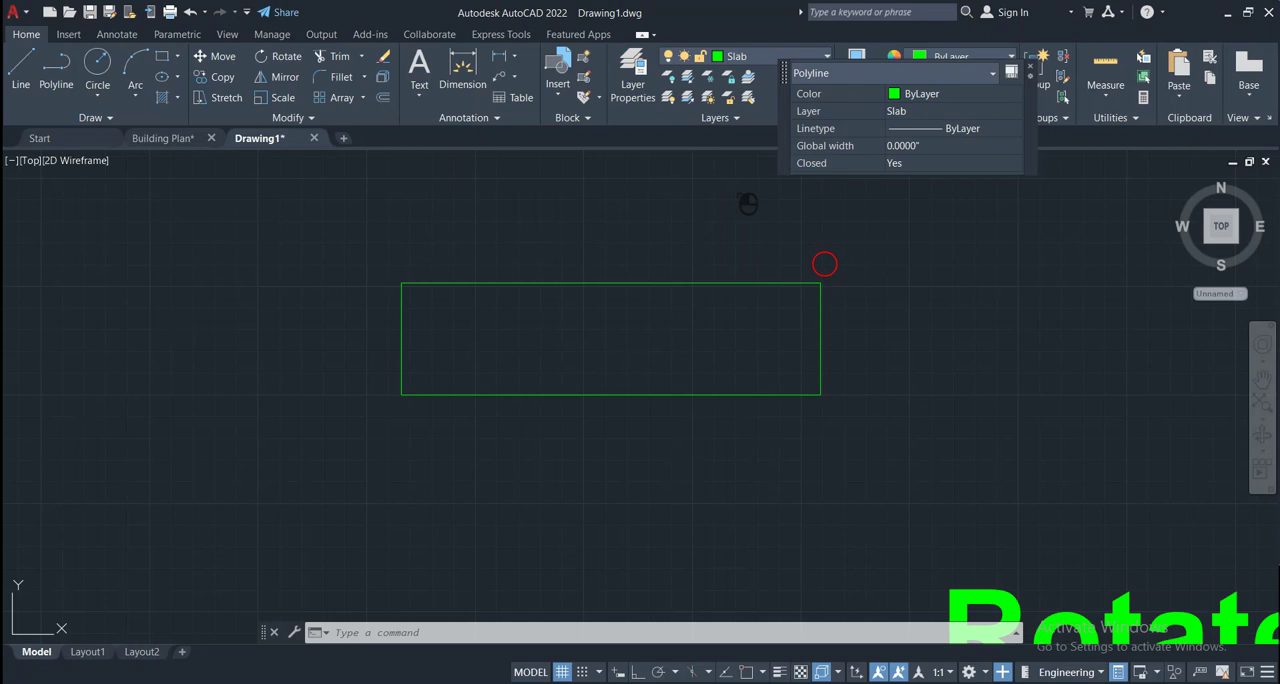
left_click(779, 671)
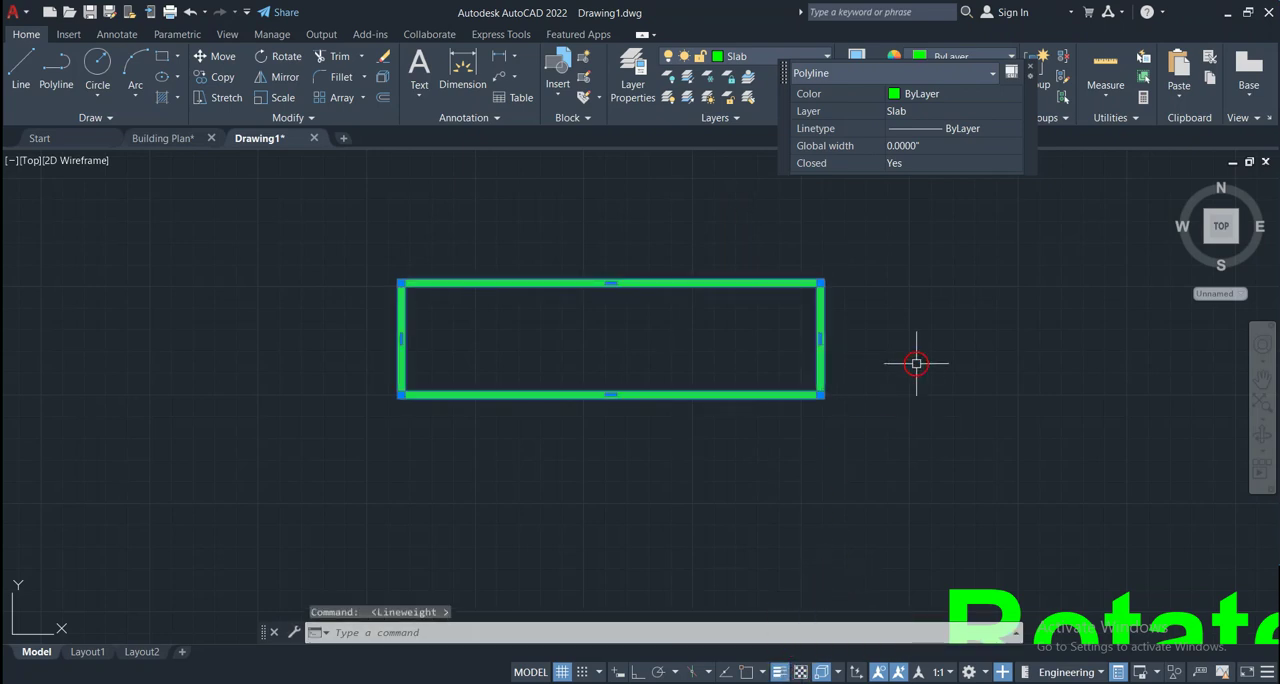
key("Escape")
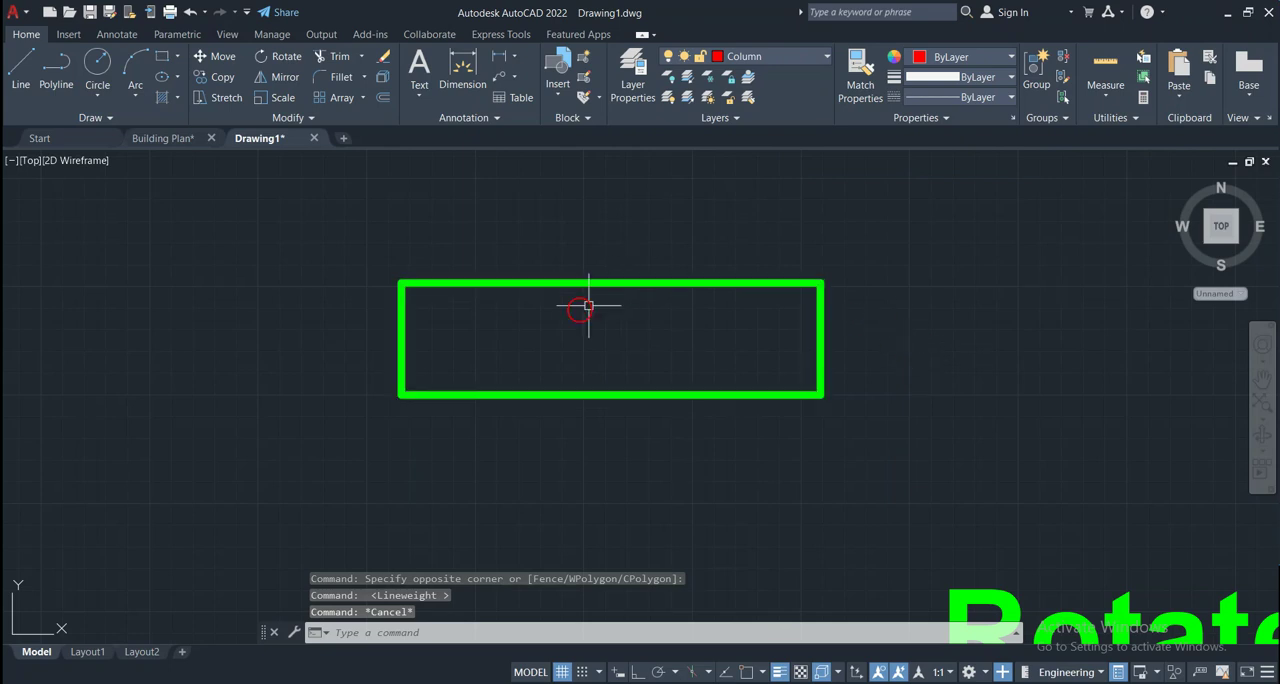
Rotate the green rectangle by 30 degrees about its lower-left corner
scroll(520, 322, "up", 2)
scroll(520, 325, "down", 2)
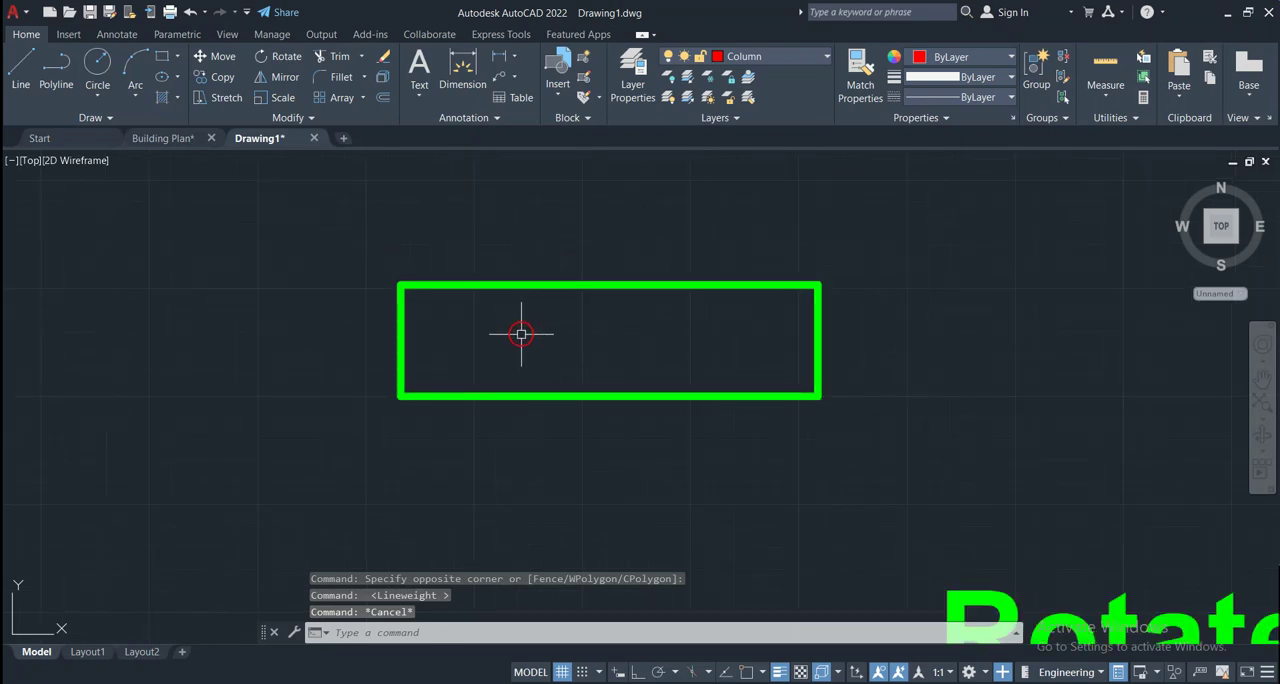
middle_click_drag(532, 343, 541, 436)
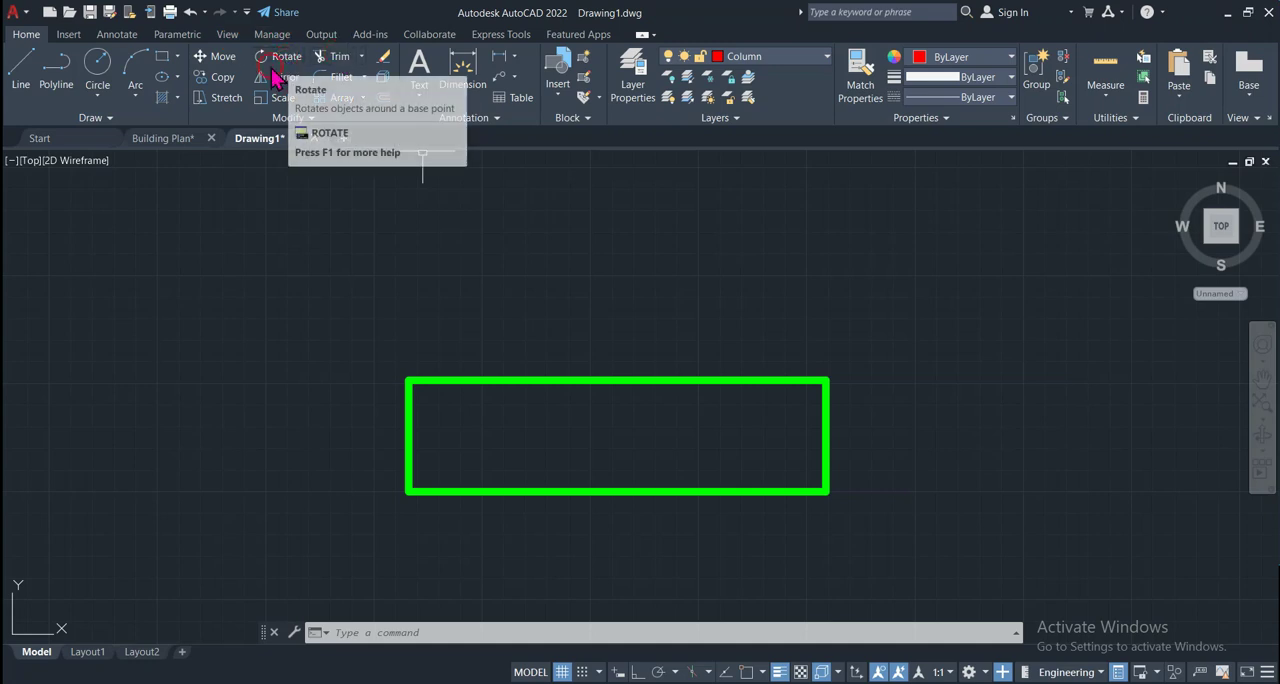
left_click(561, 381)
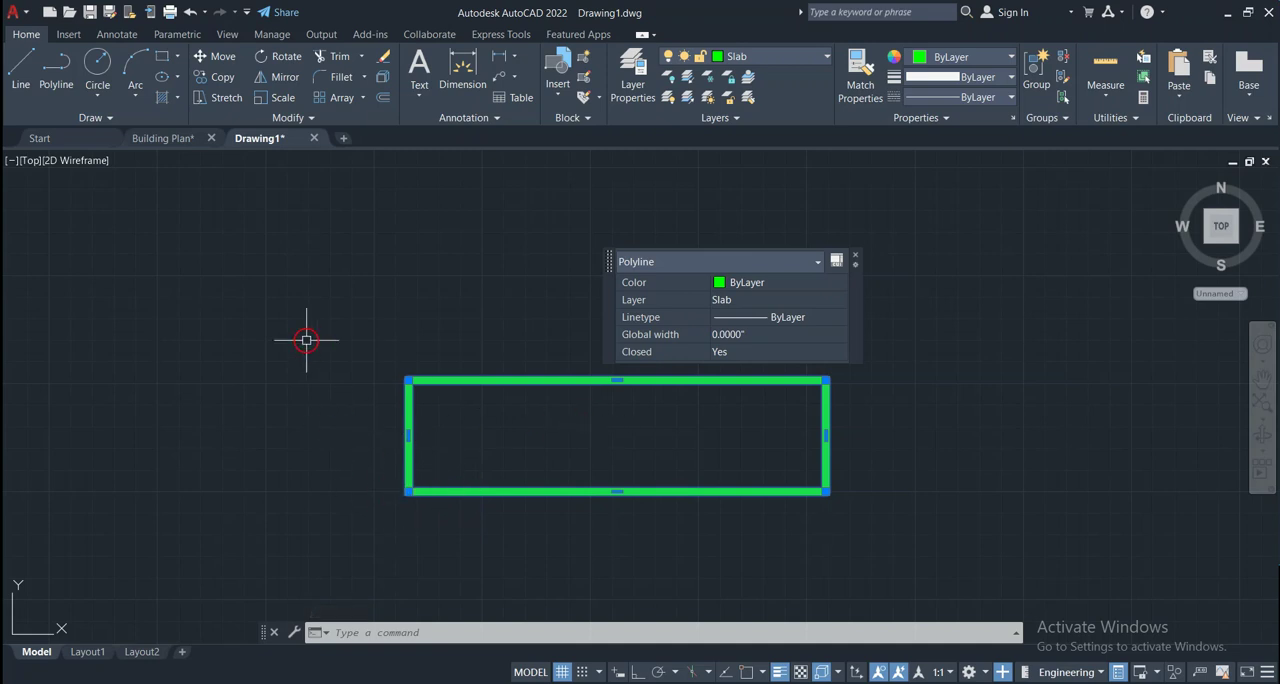
key("Escape")
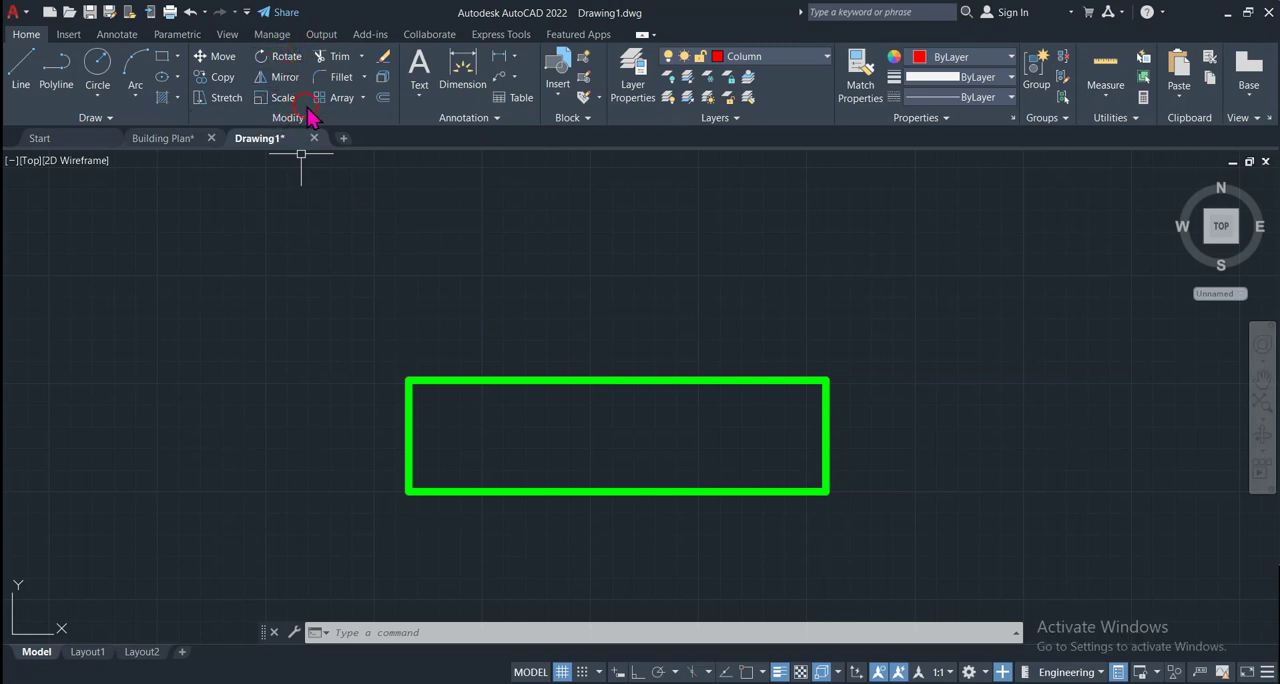
left_click(452, 382)
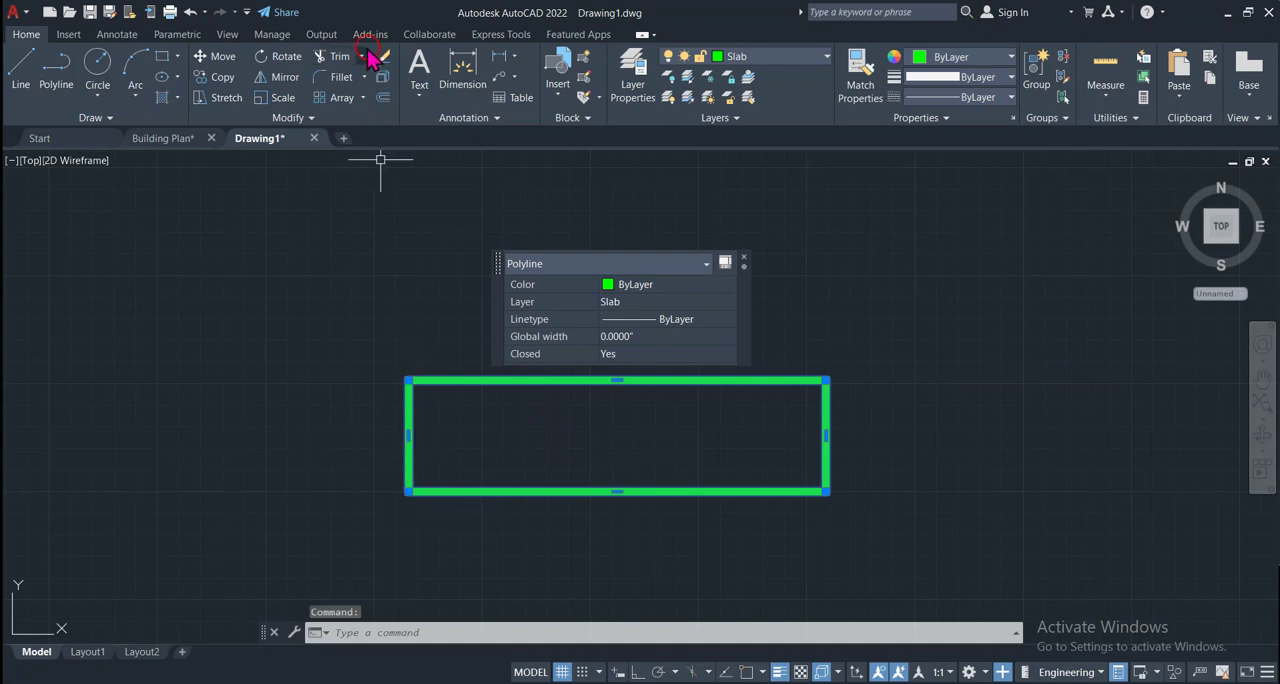
left_click(276, 62)
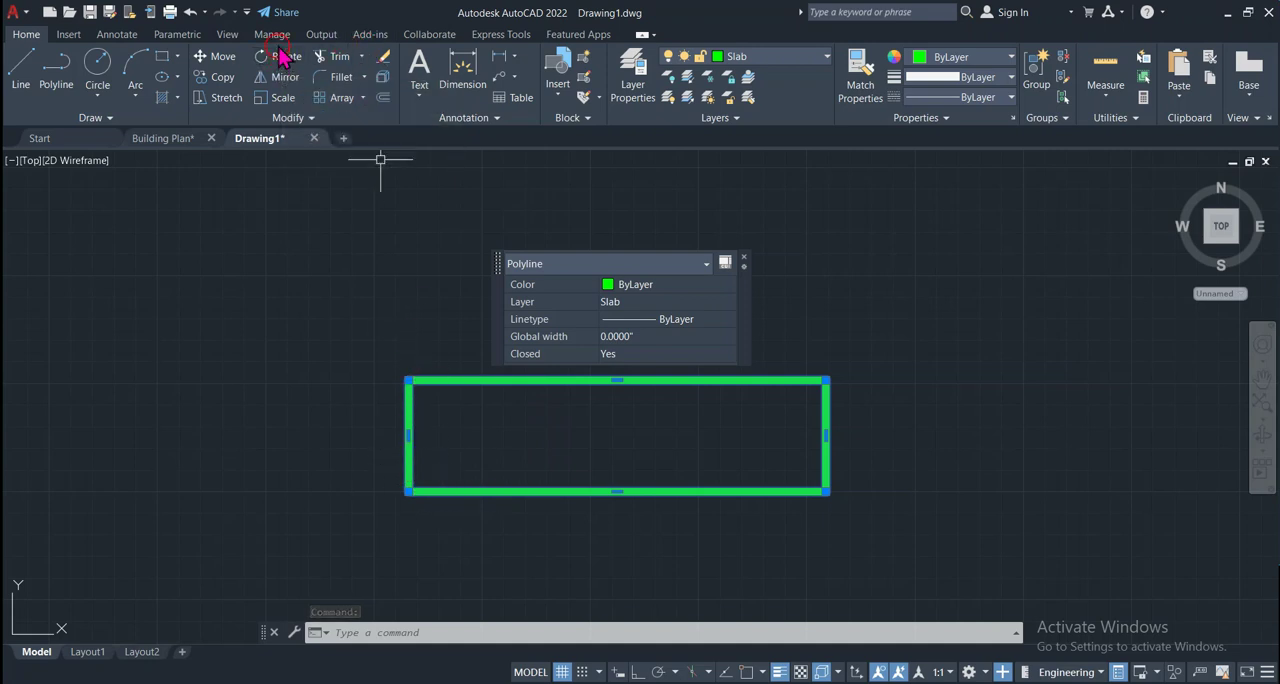
left_click(283, 62)
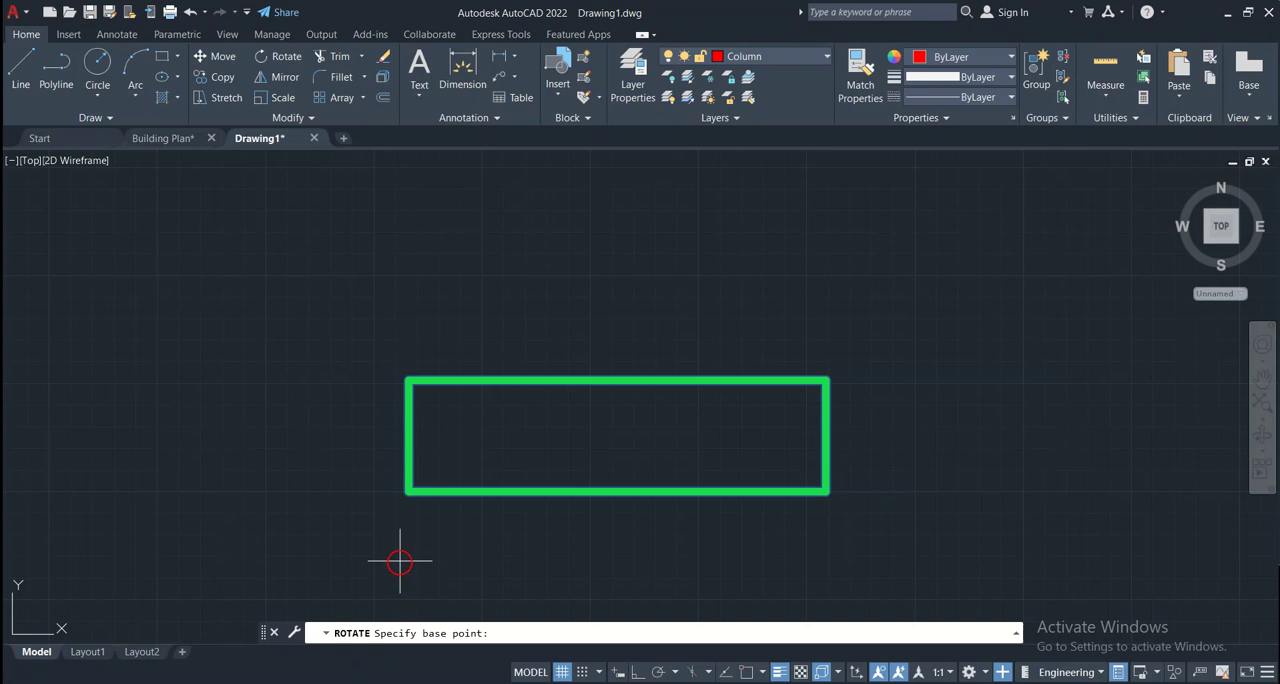
left_click(406, 491)
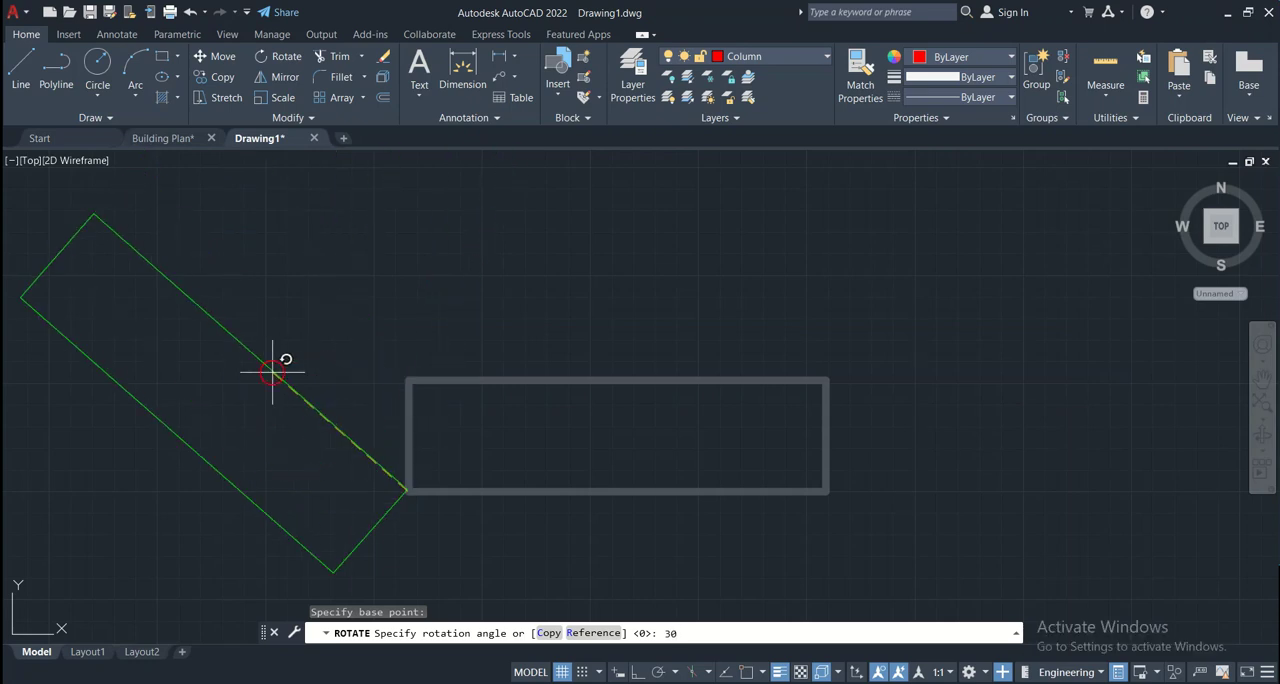
key("Return")
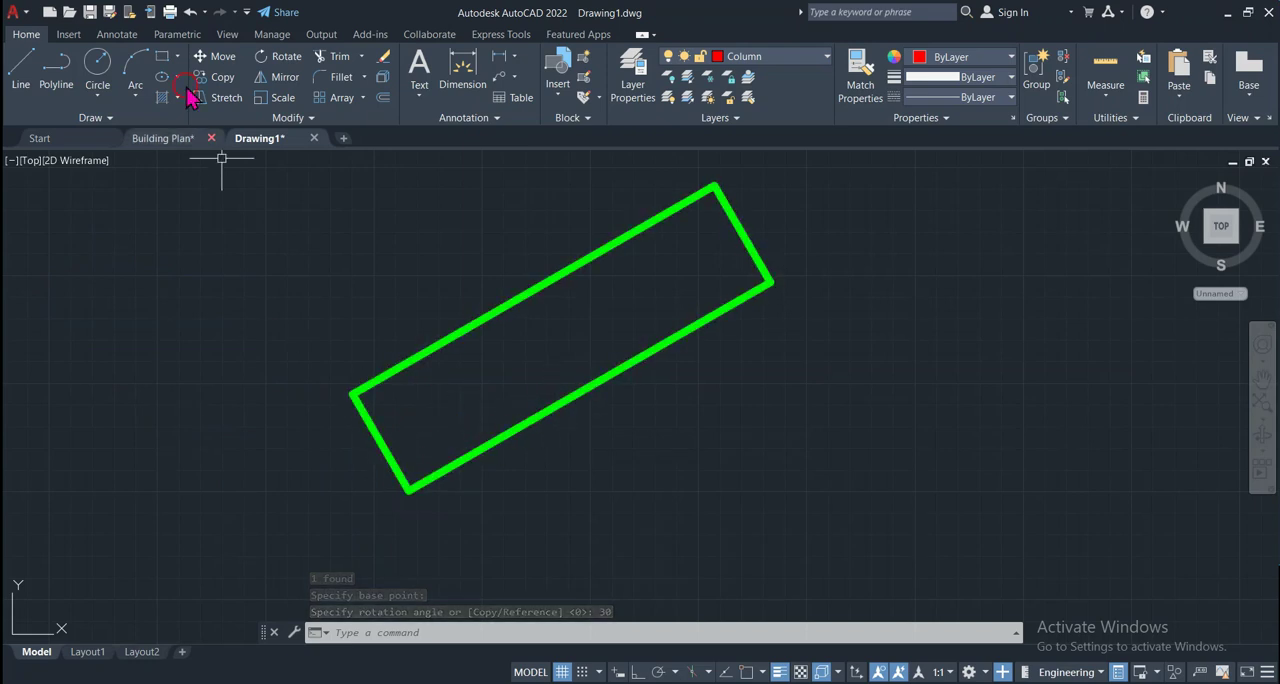
Draw a horizontal line about 9.48" long, running right from the rotated rectangle's lowest corner
left_click(18, 78)
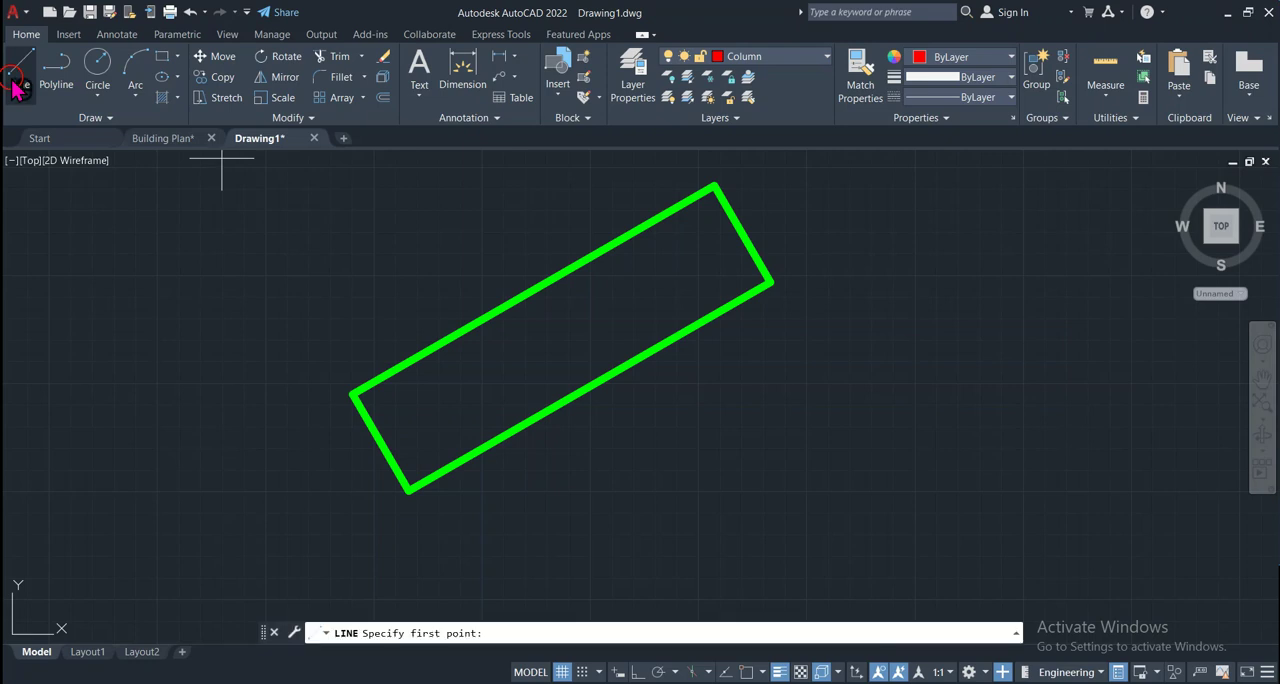
left_click(407, 492)
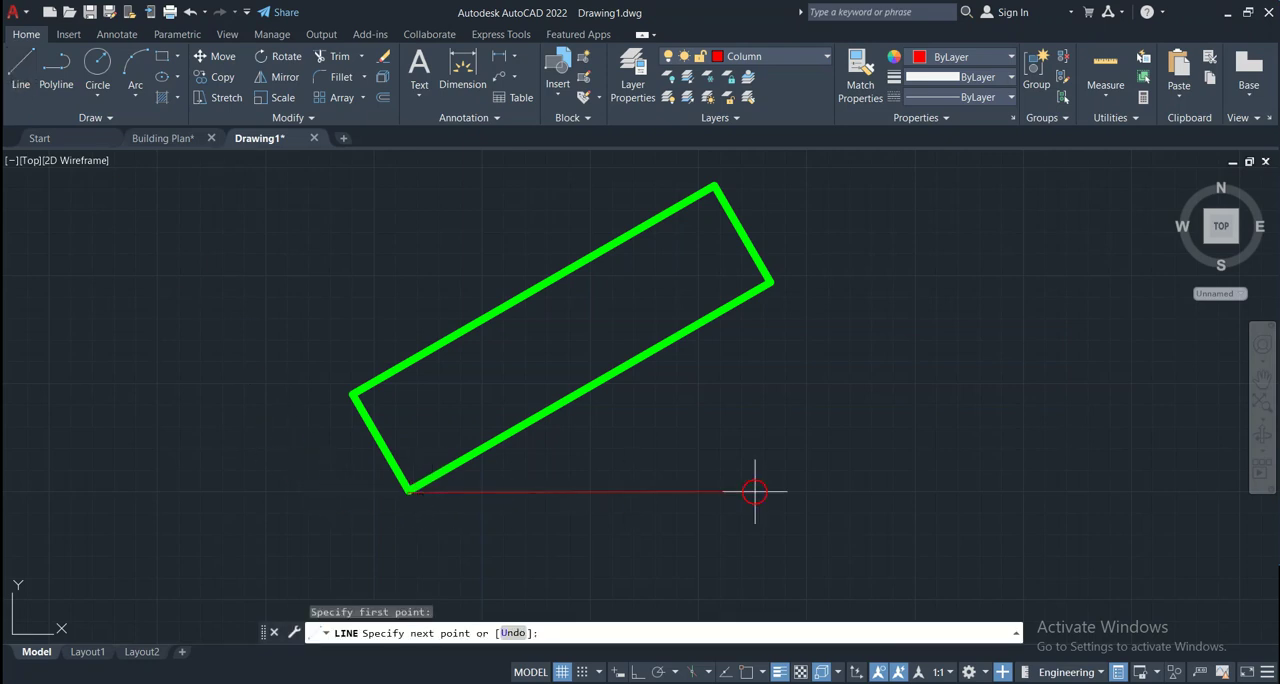
left_click(817, 491)
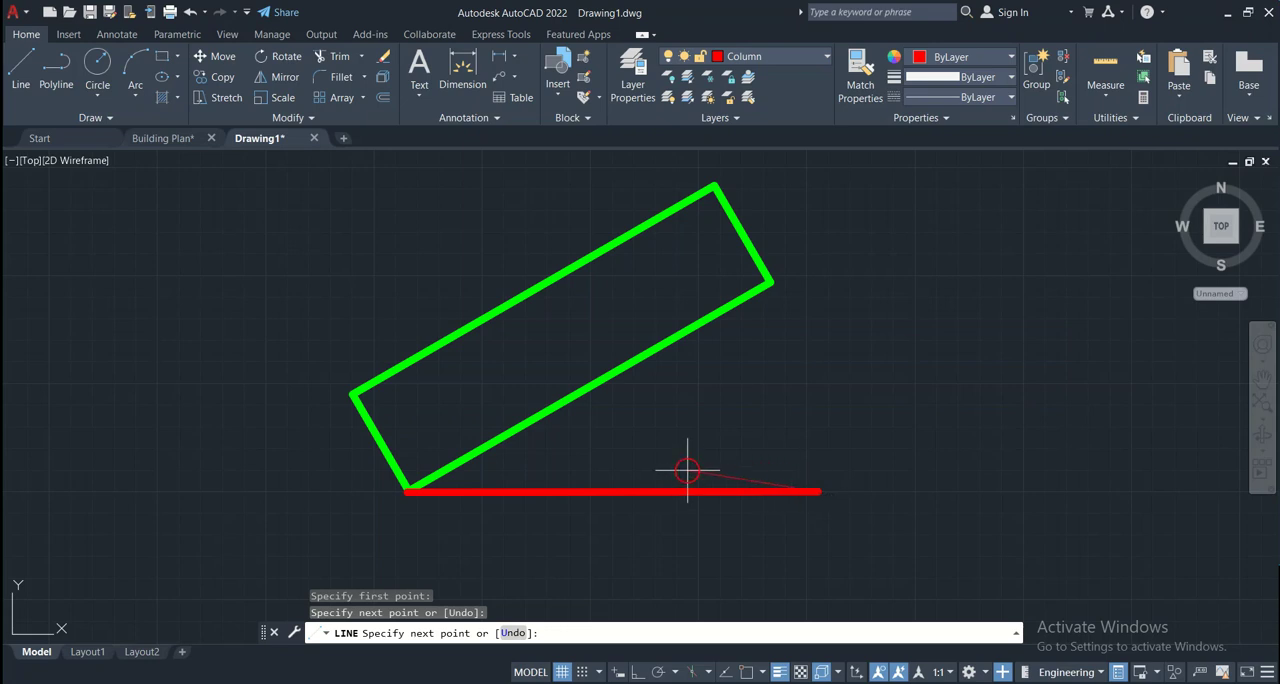
key("Return")
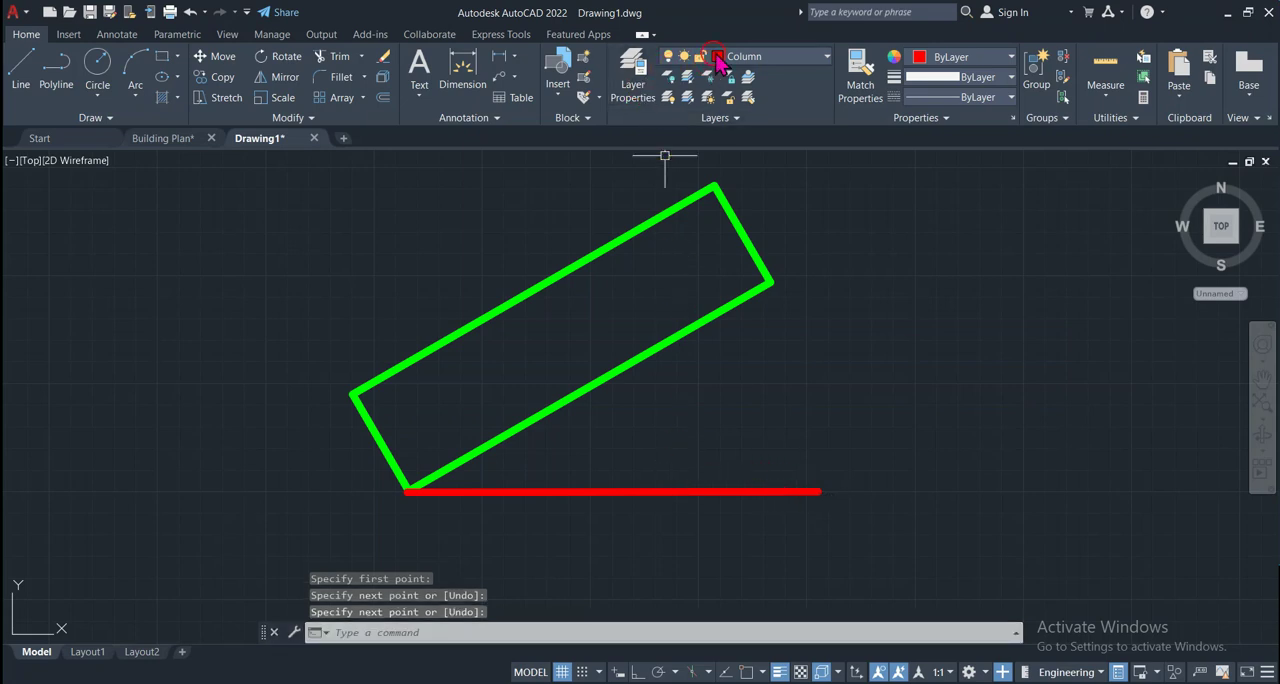
Move the new horizontal line to the Lintel Beam layer and clear the selection
left_click(700, 462)
left_click(578, 567)
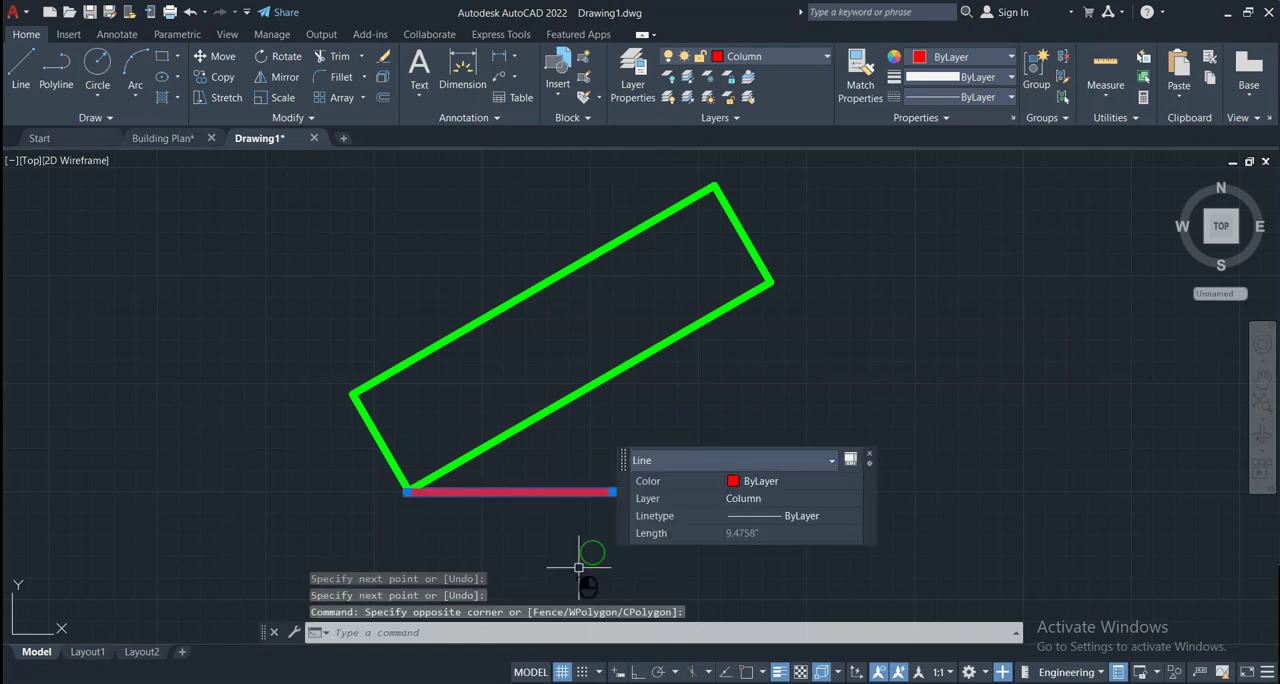
left_click(826, 57)
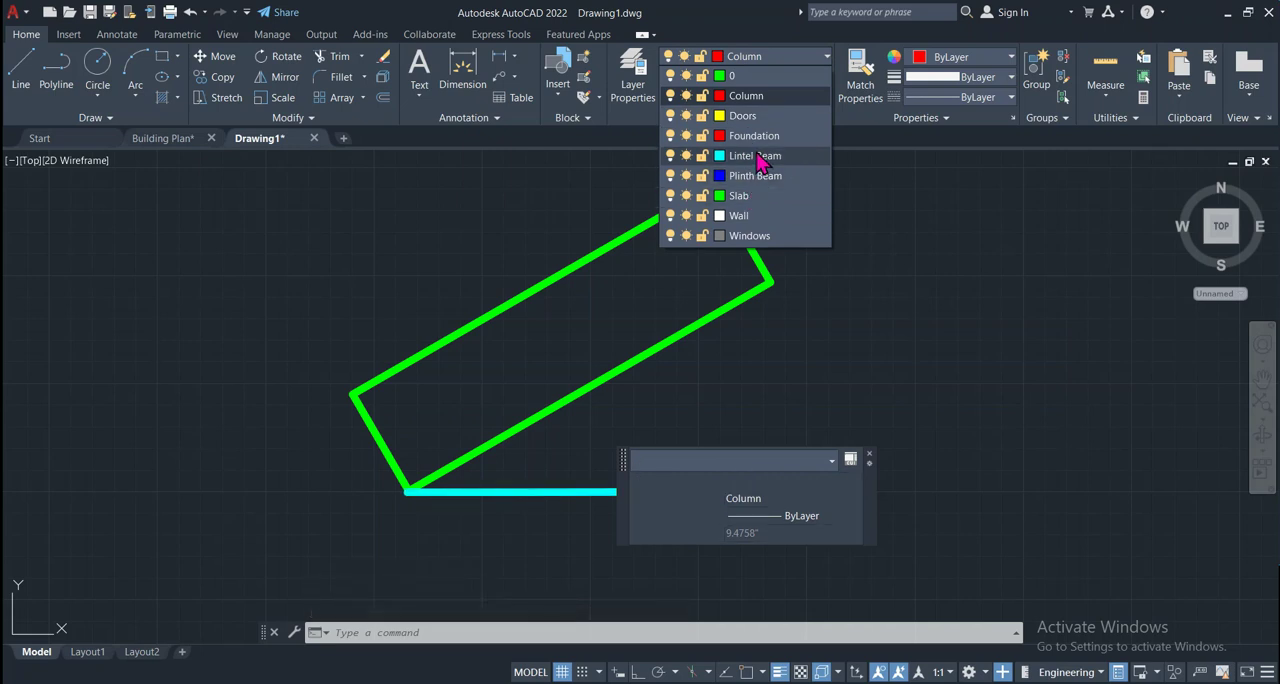
left_click(762, 157)
left_click(840, 401)
key("Escape")
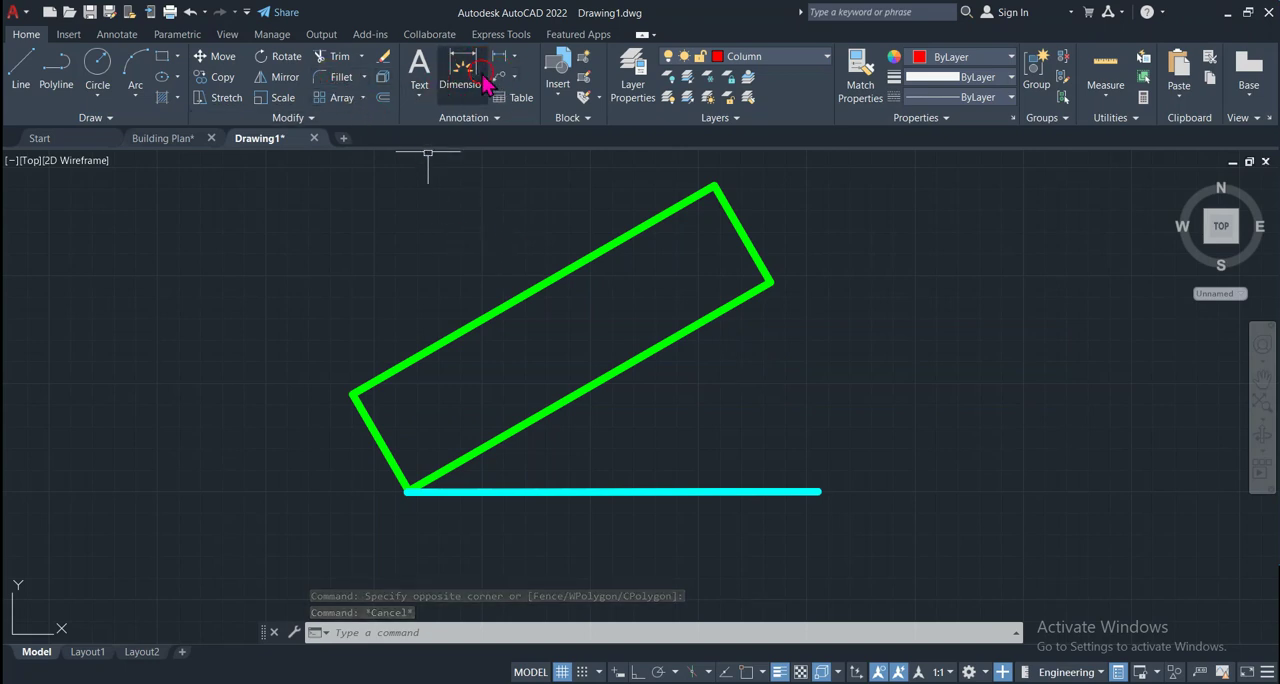
Add an angular dimension between the horizontal line and the rotated rectangle's lower long edge
left_click(516, 58)
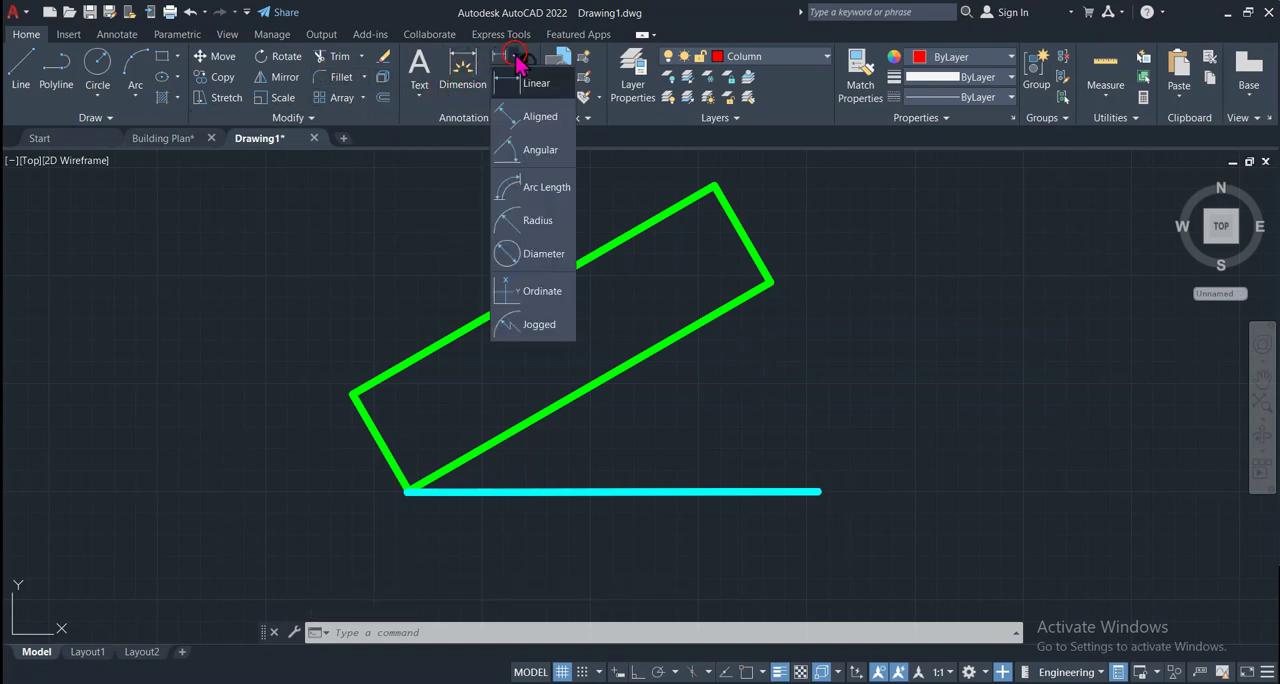
left_click(537, 152)
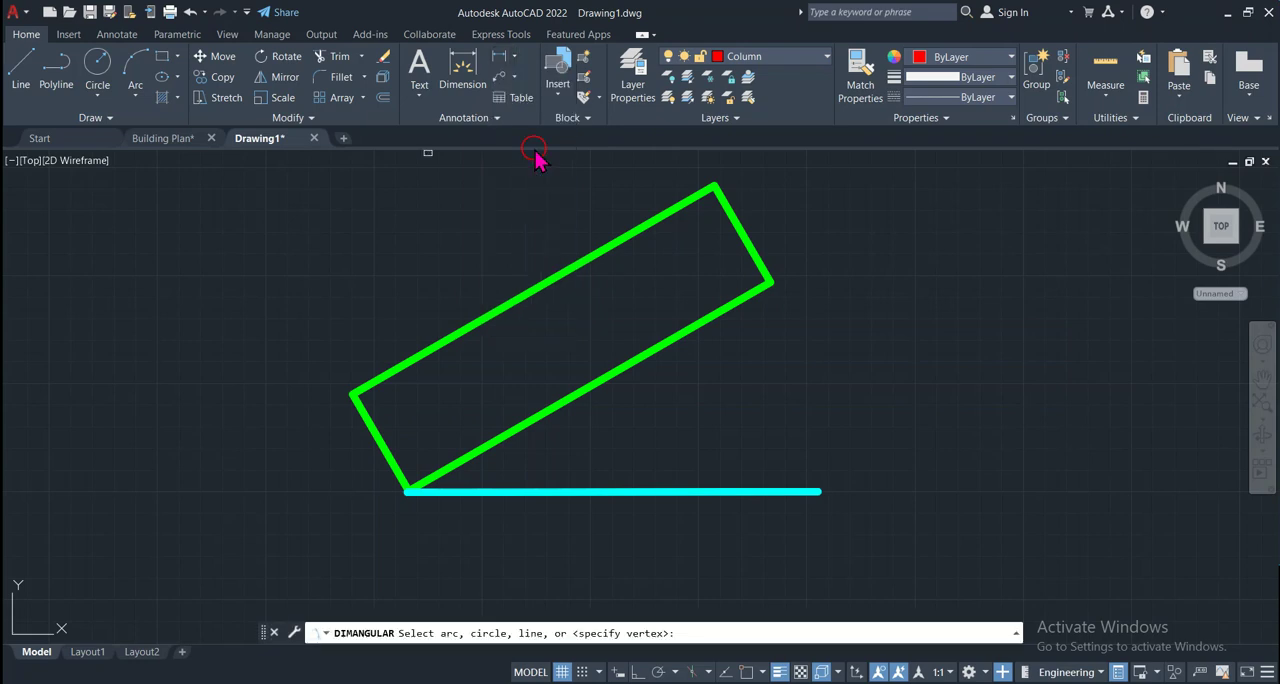
left_click(545, 490)
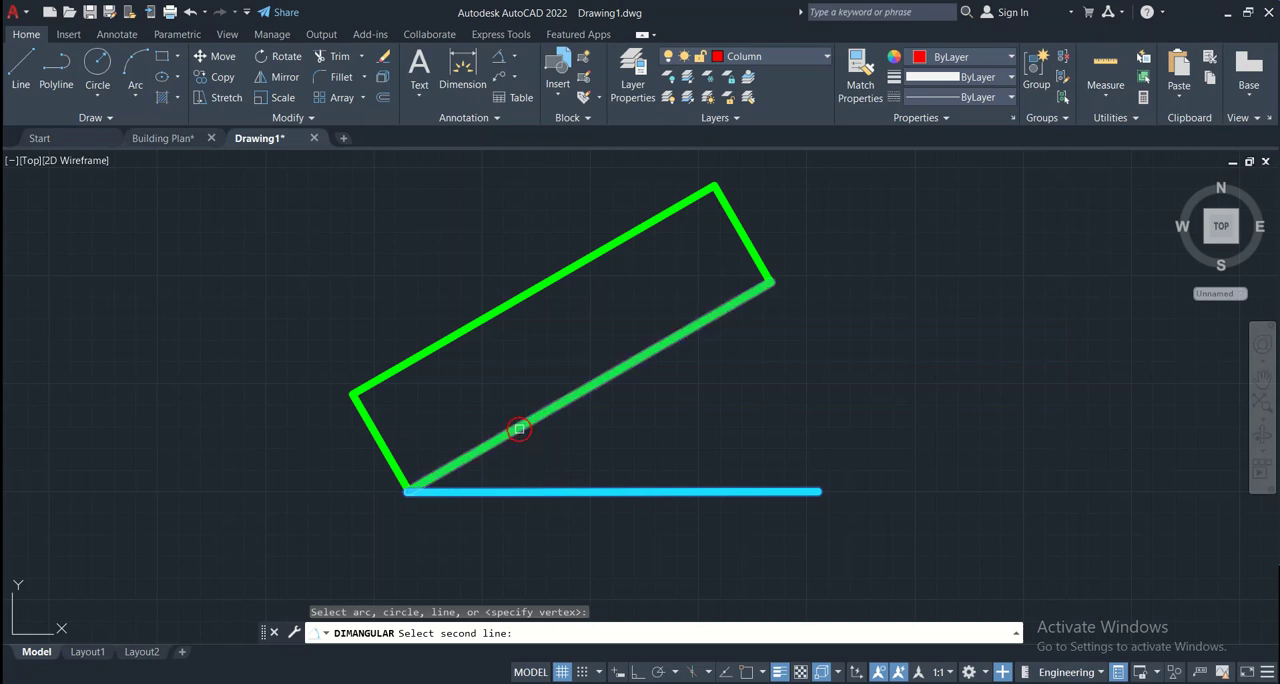
left_click(519, 429)
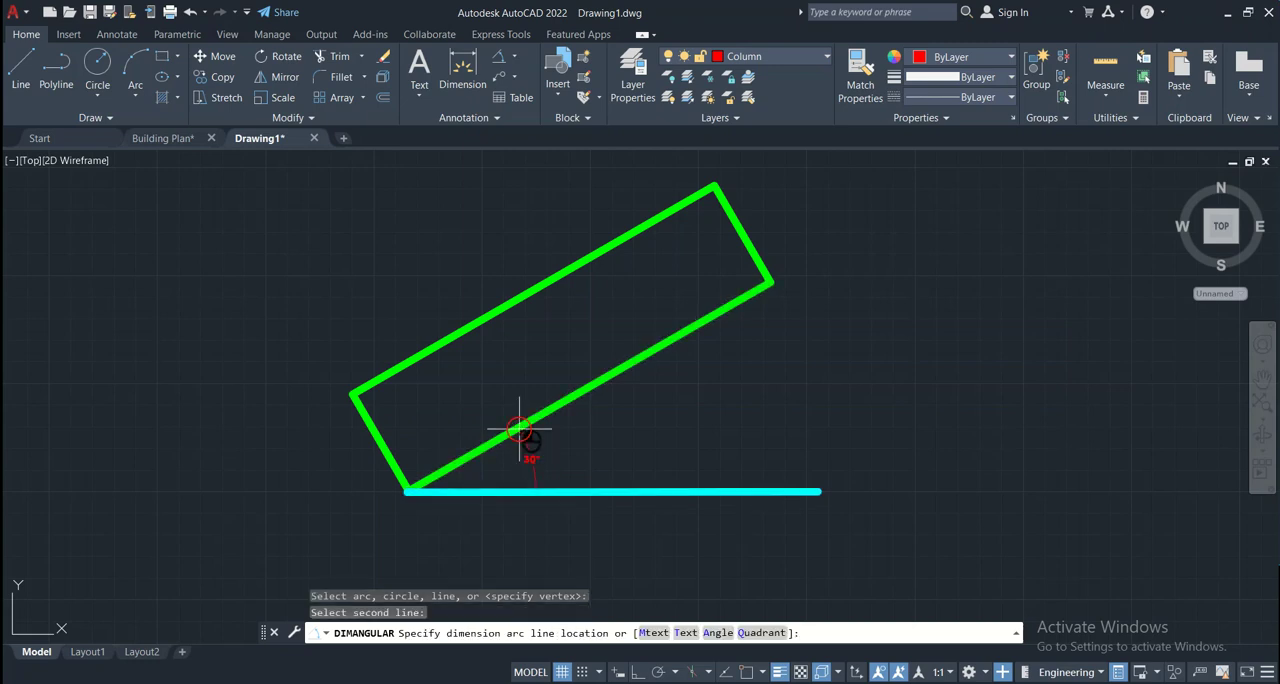
left_click(643, 405)
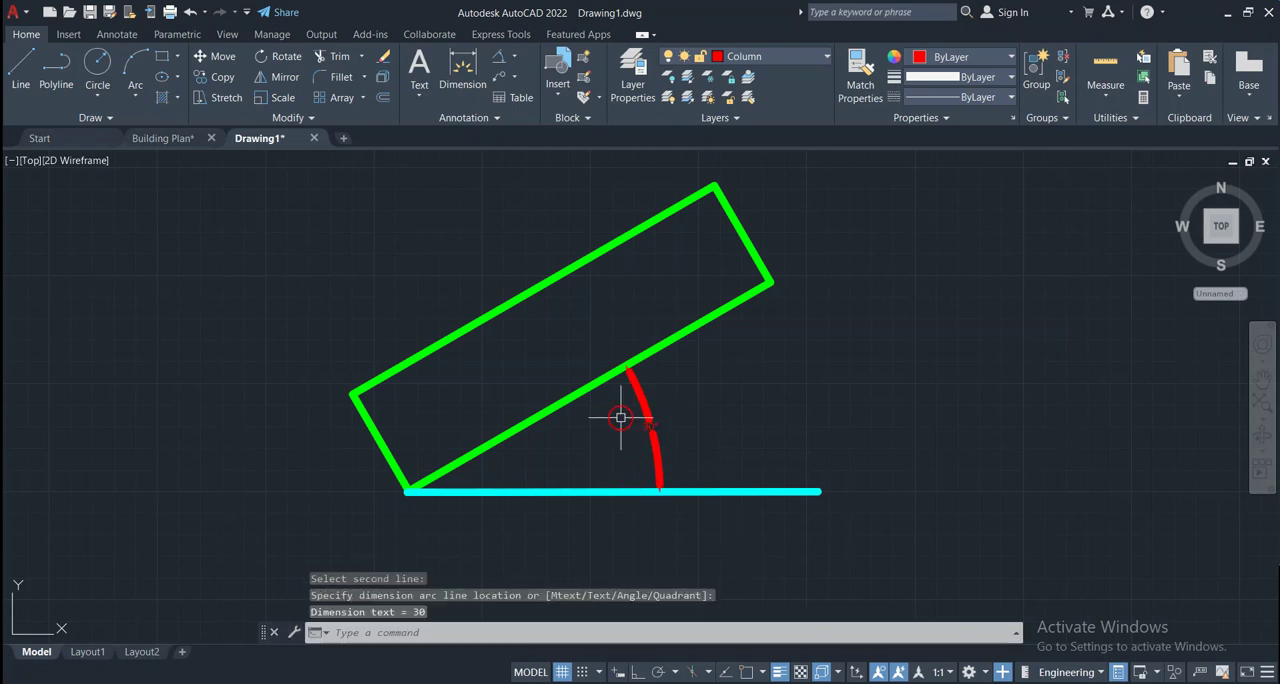
Examine the angular dimension between the horizontal line and the rectangle up close, including its properties
scroll(650, 428, "up", 5)
scroll(650, 428, "down", 5)
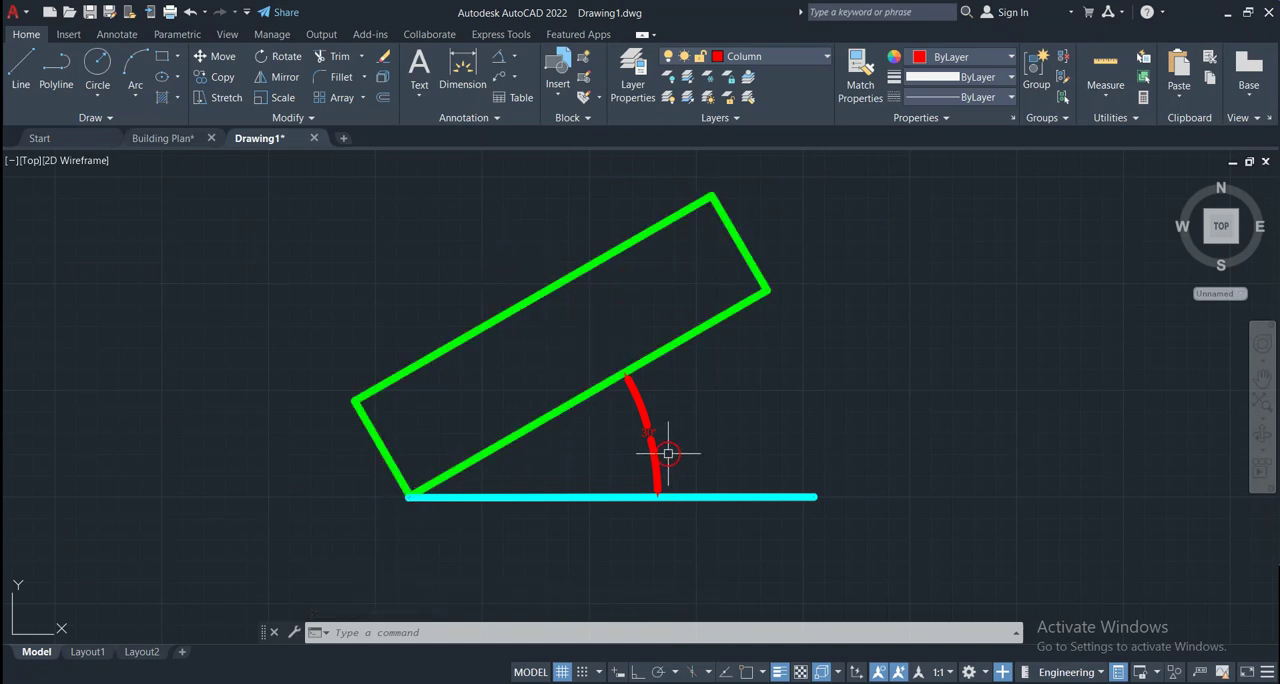
scroll(665, 450, "up", 5)
scroll(531, 366, "down", 3)
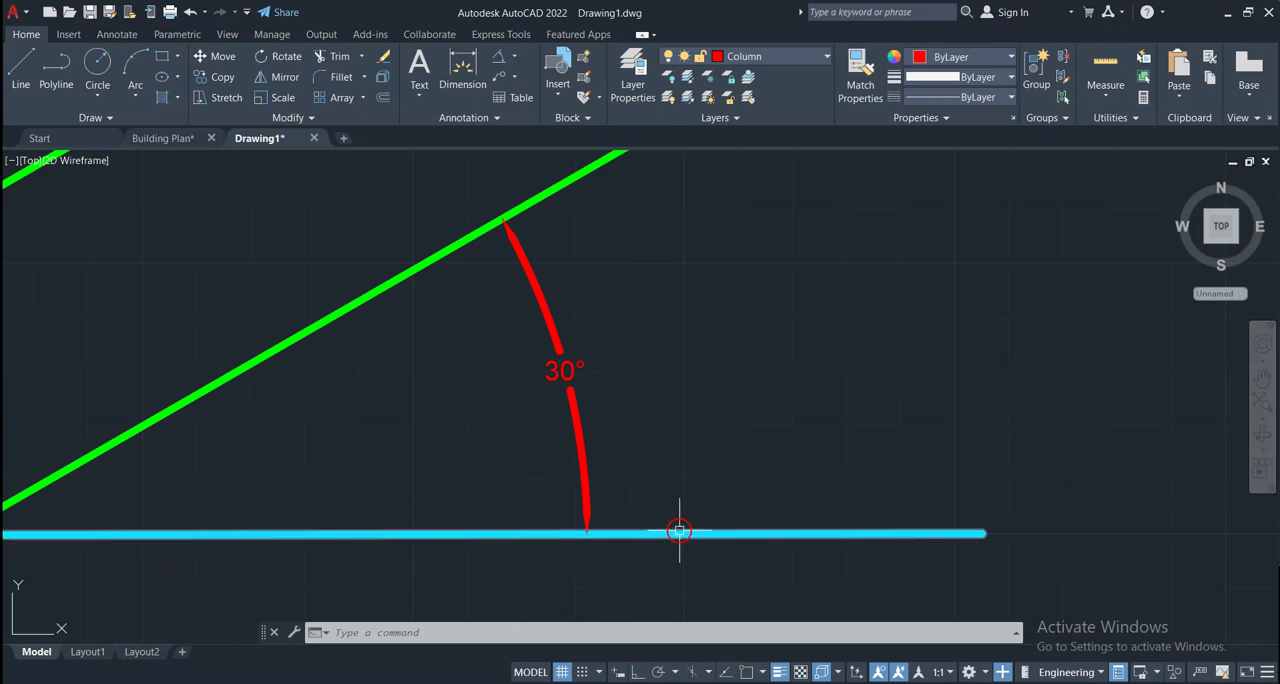
scroll(677, 526, "down", 3)
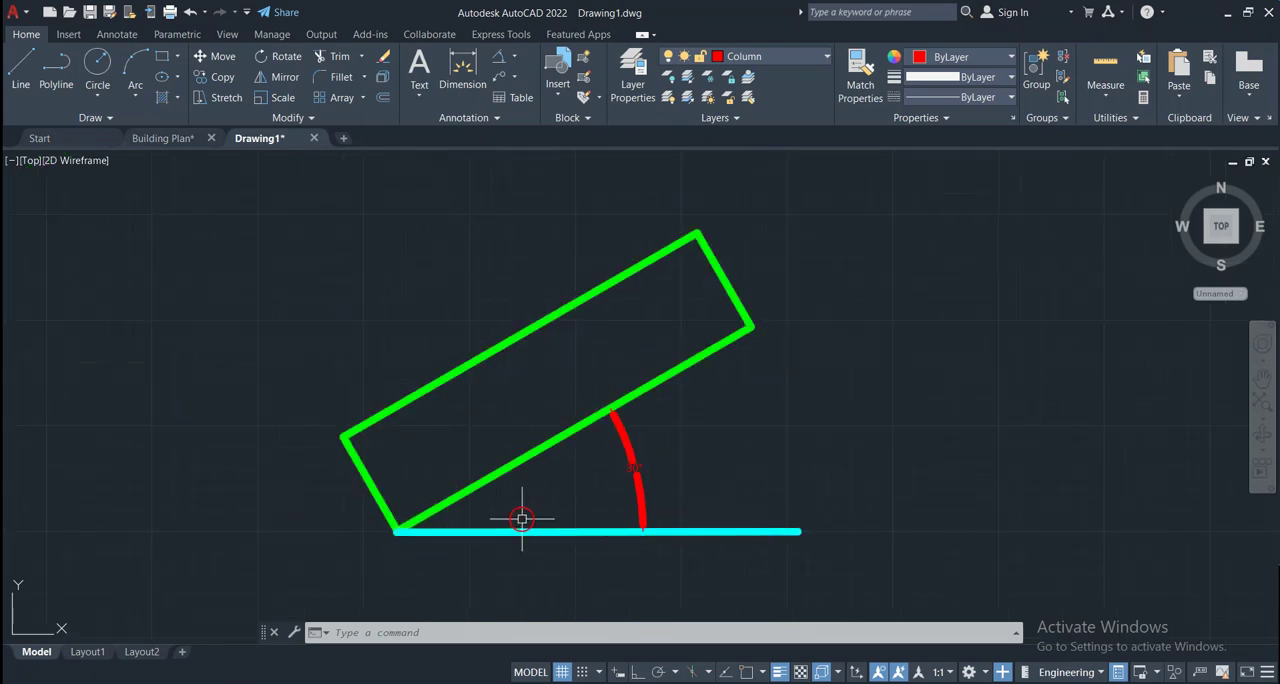
scroll(590, 494, "up", 4)
scroll(694, 425, "down", 1)
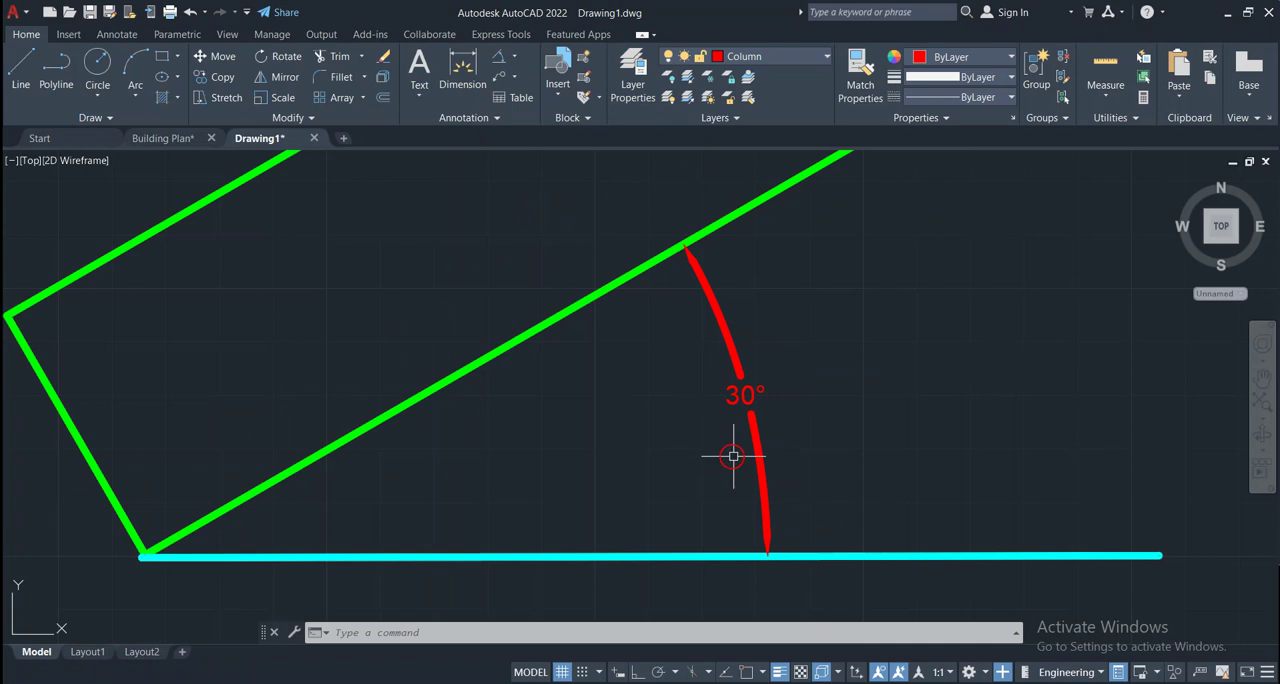
scroll(740, 430, "down", 2)
scroll(749, 406, "up", 1)
scroll(740, 400, "up", 1)
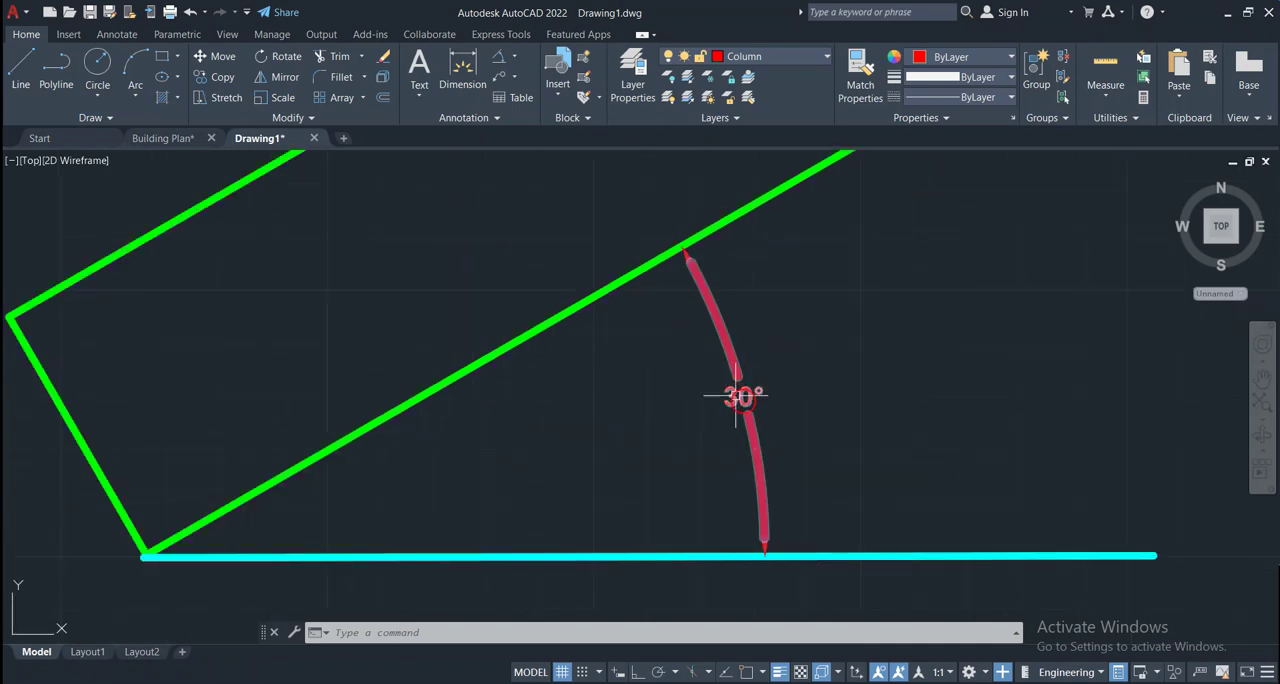
left_click(737, 395)
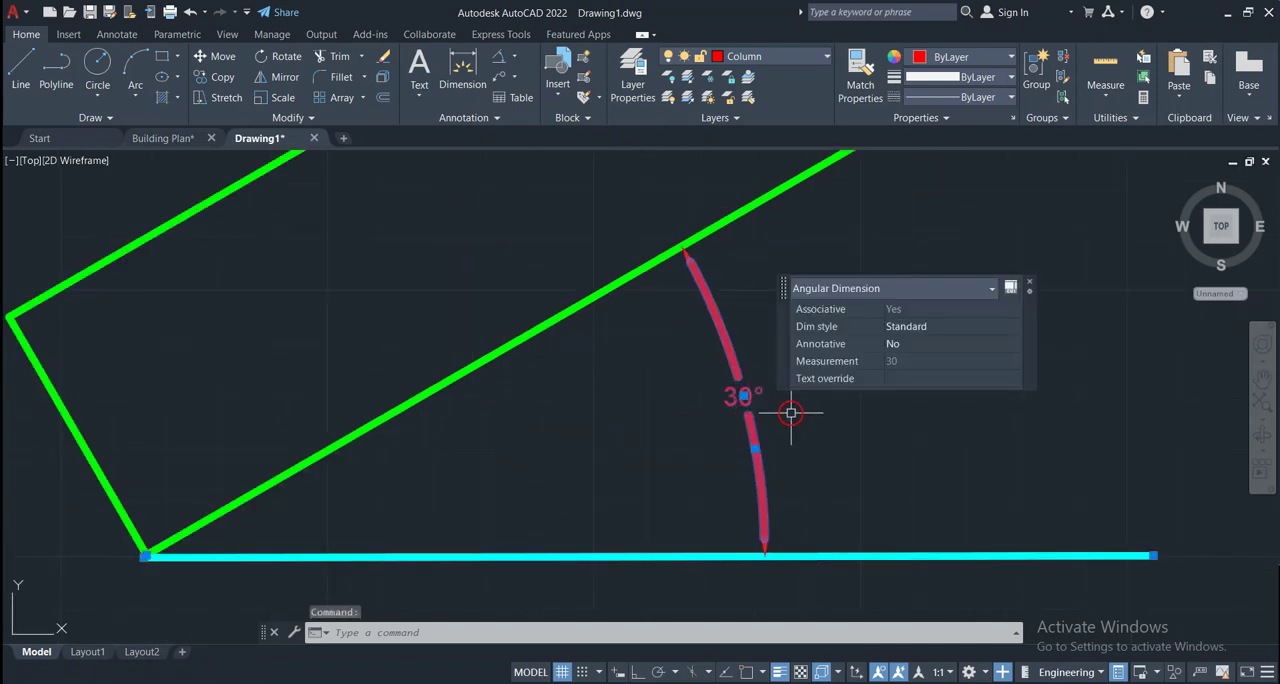
scroll(614, 440, "down", 4)
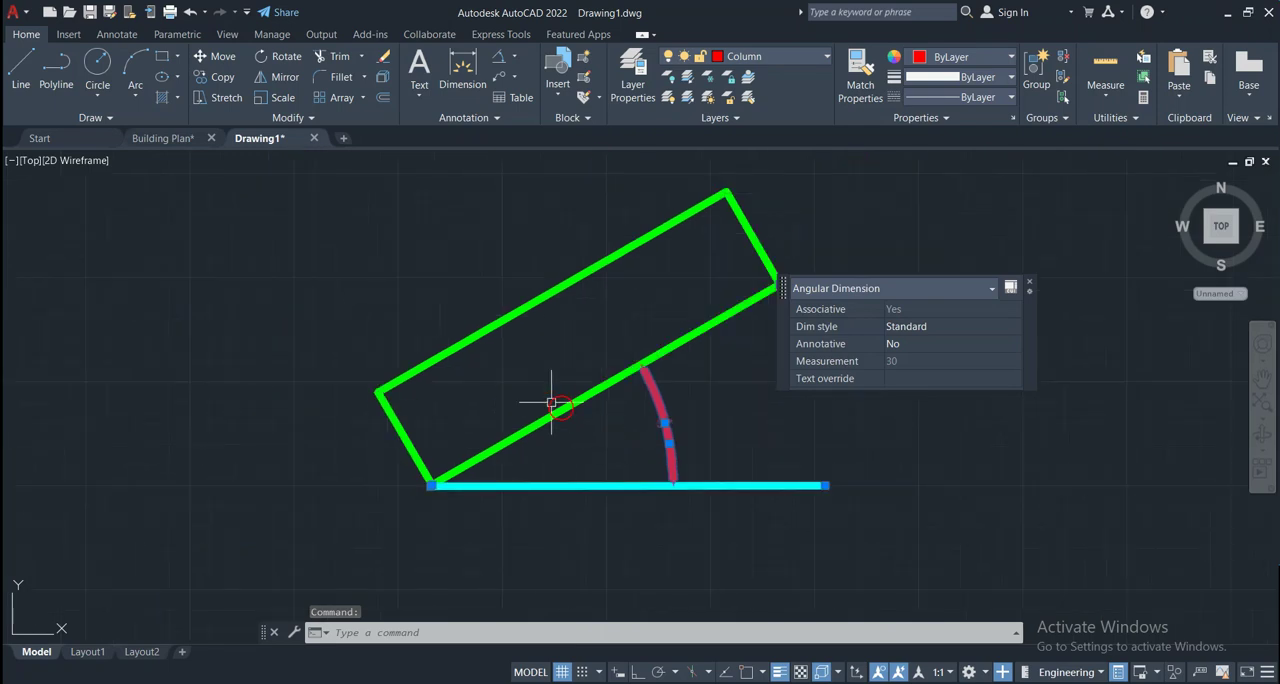
key("Escape")
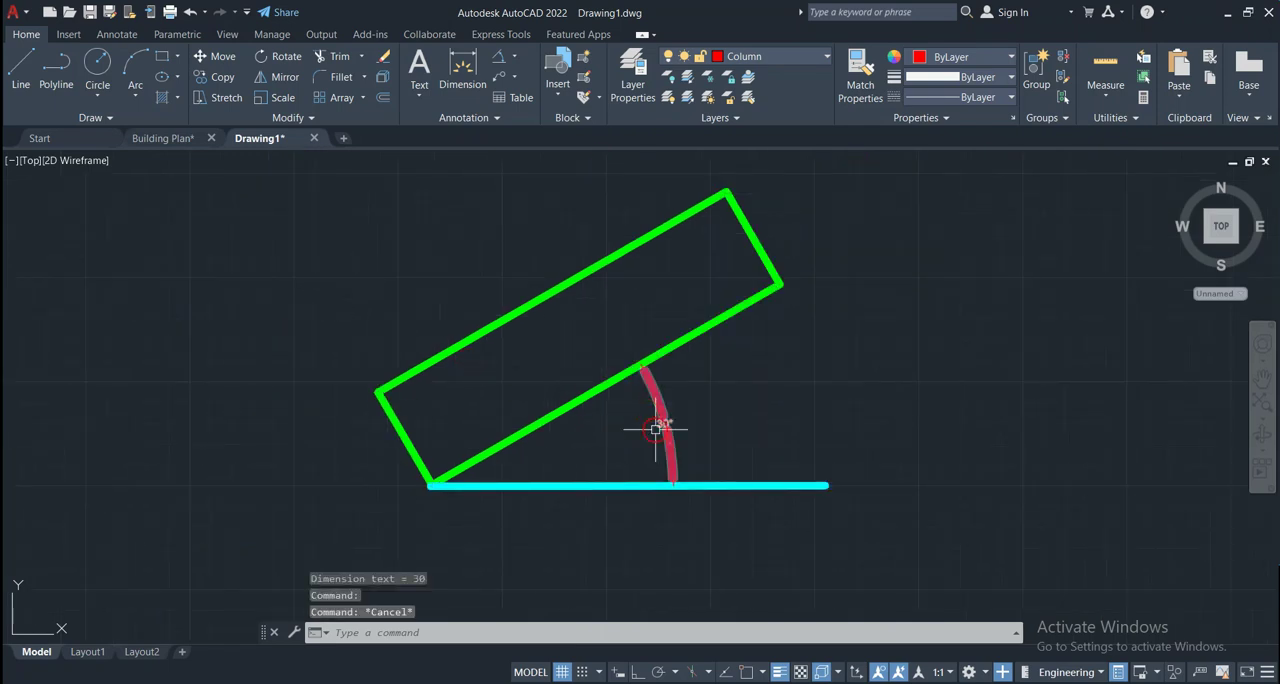
Rotate the green rectangle by 60 degrees about its lowest corner, where it meets the horizontal line
left_click(562, 408)
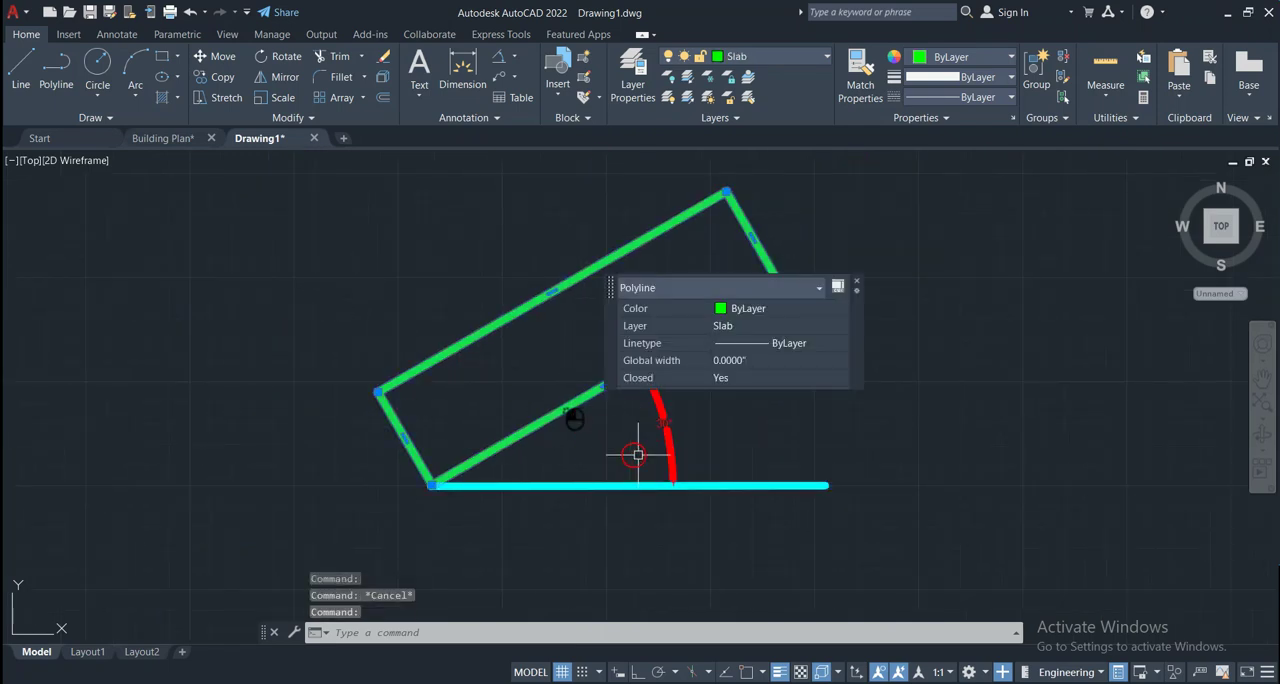
scroll(518, 432, "down", 2)
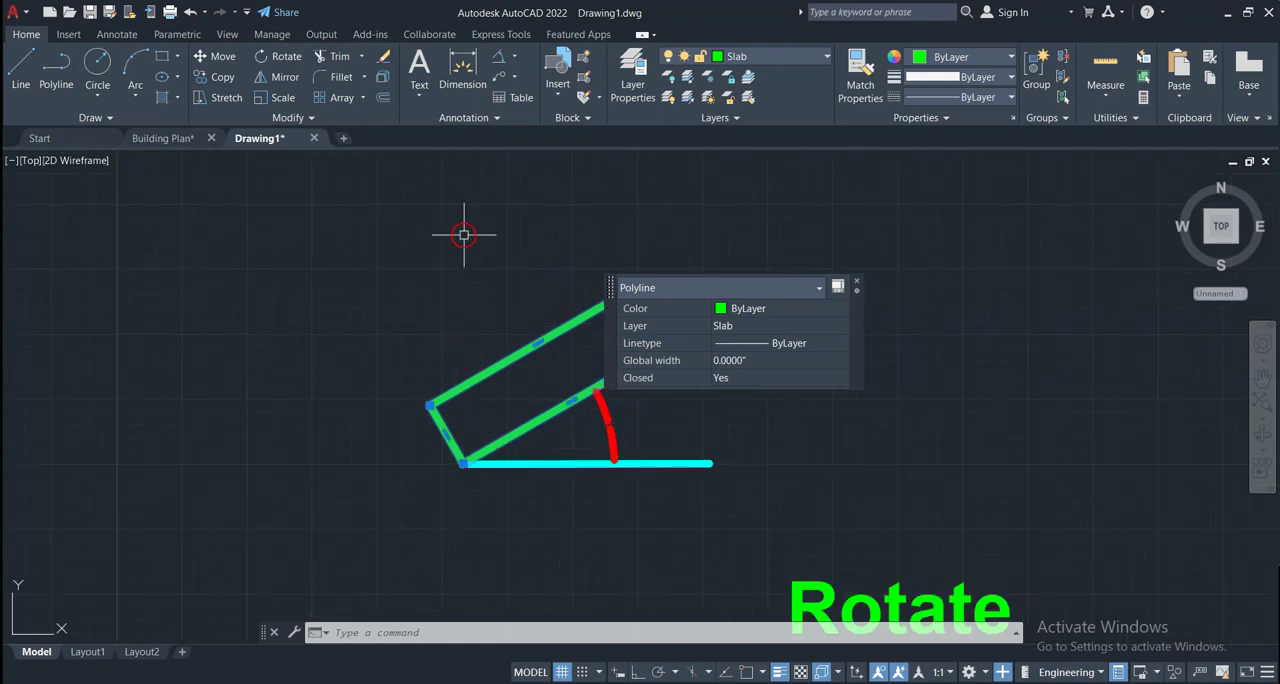
left_click(278, 66)
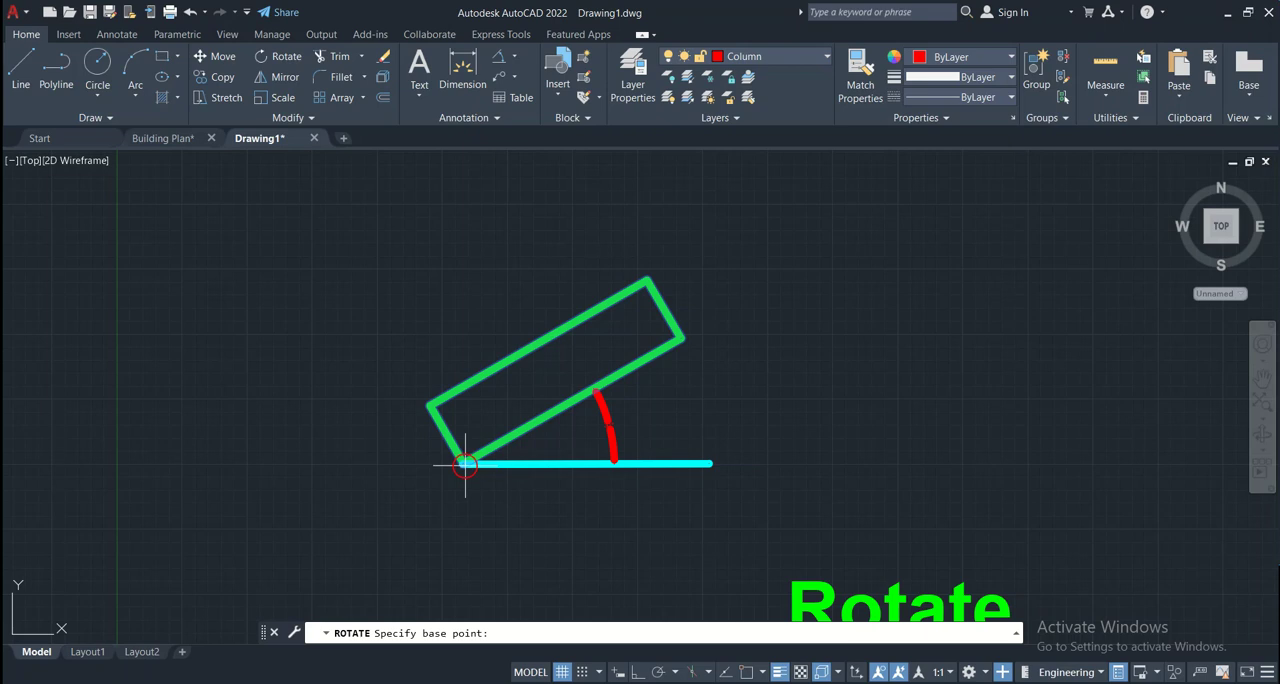
left_click(464, 463)
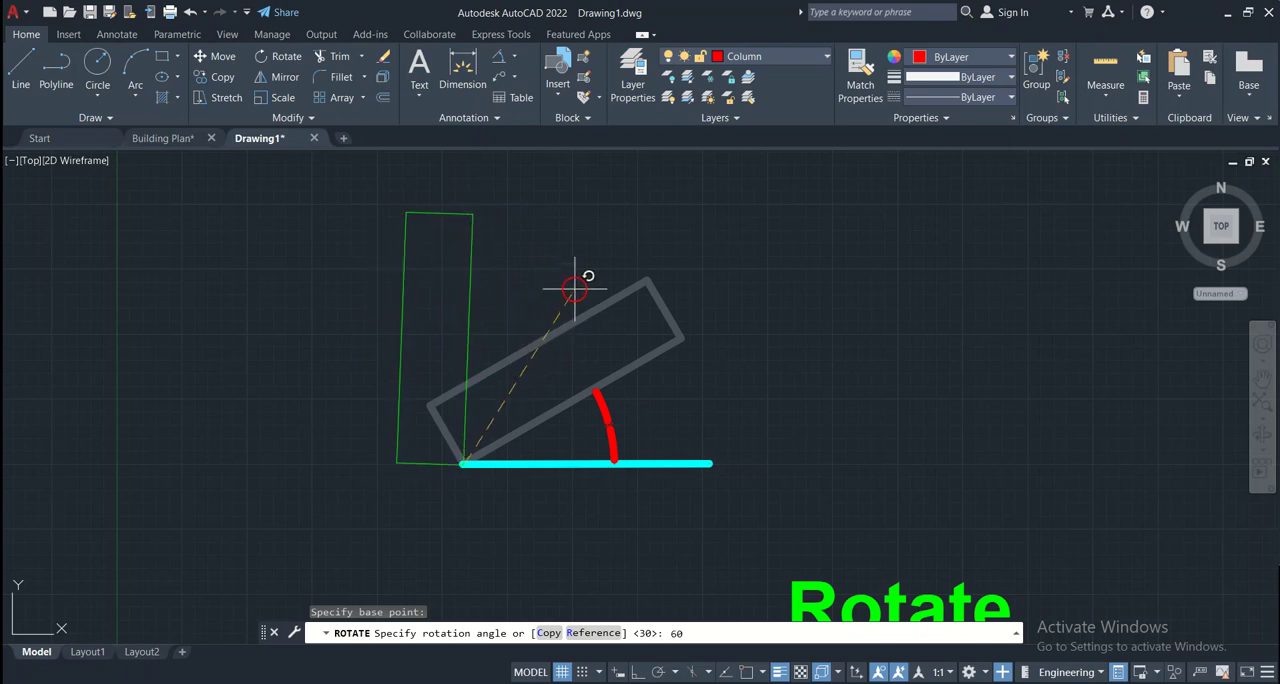
key("Return")
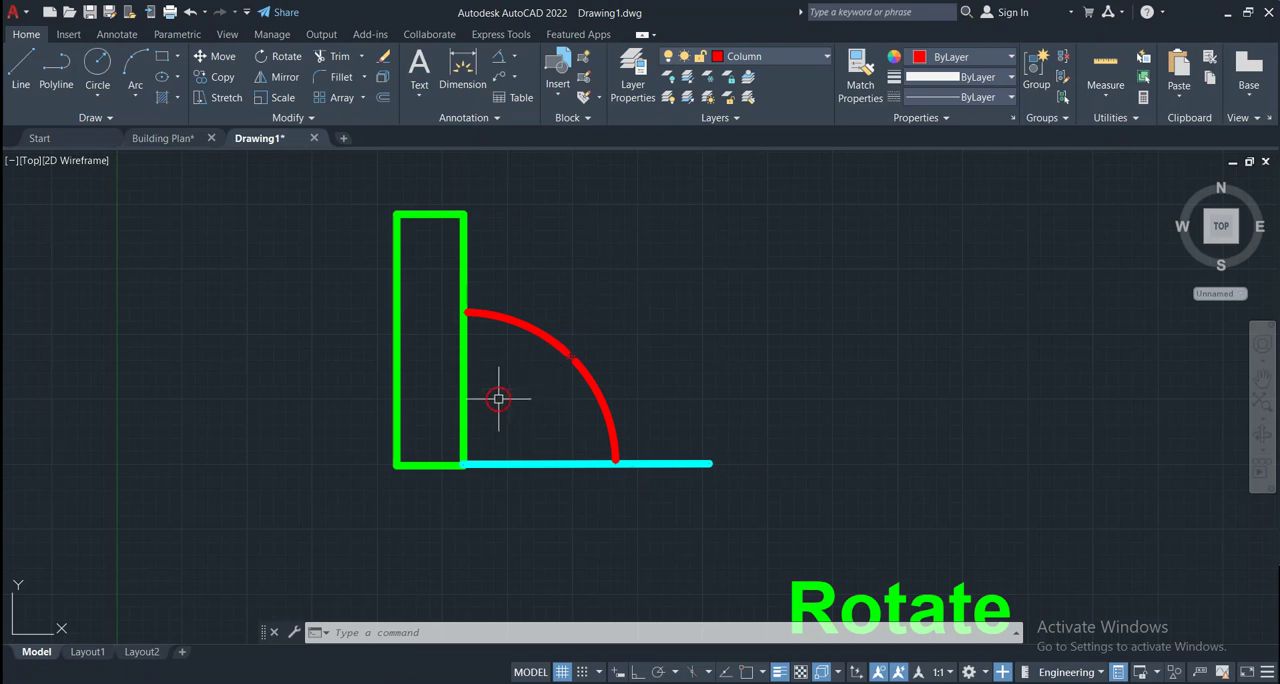
Examine the angular dimension between the rotated rectangle and the horizontal line up close
scroll(545, 349, "up", 2)
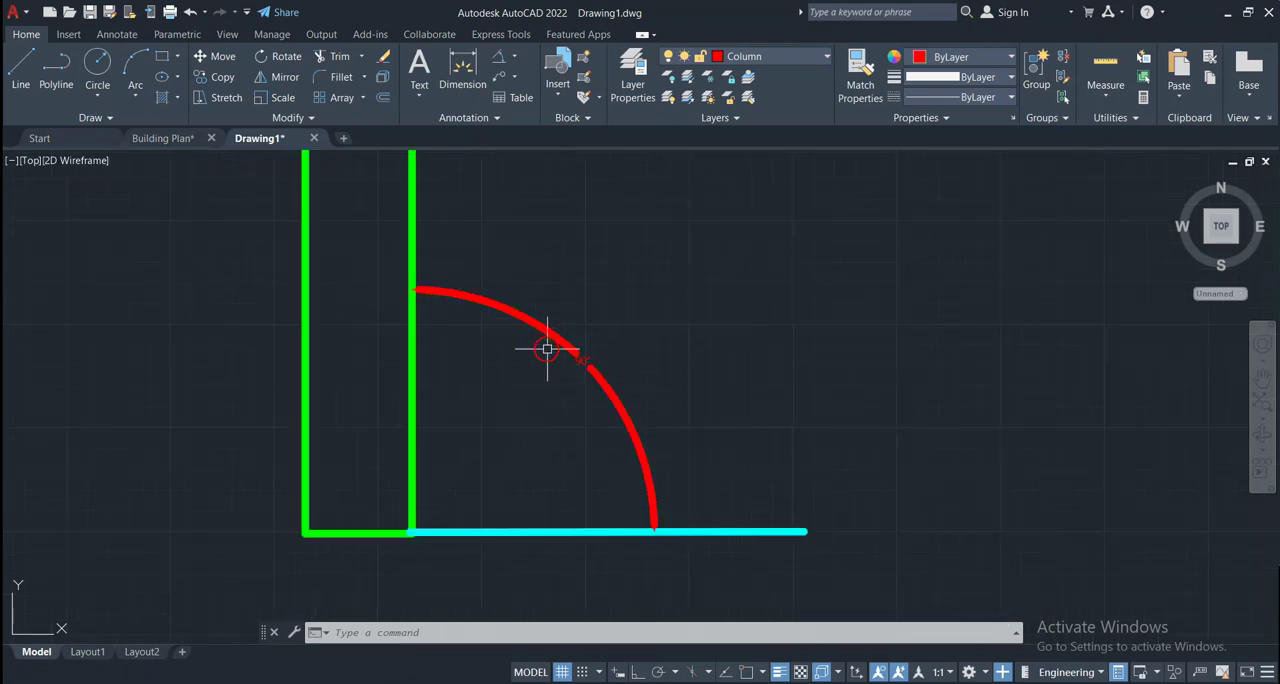
scroll(547, 349, "up", 2)
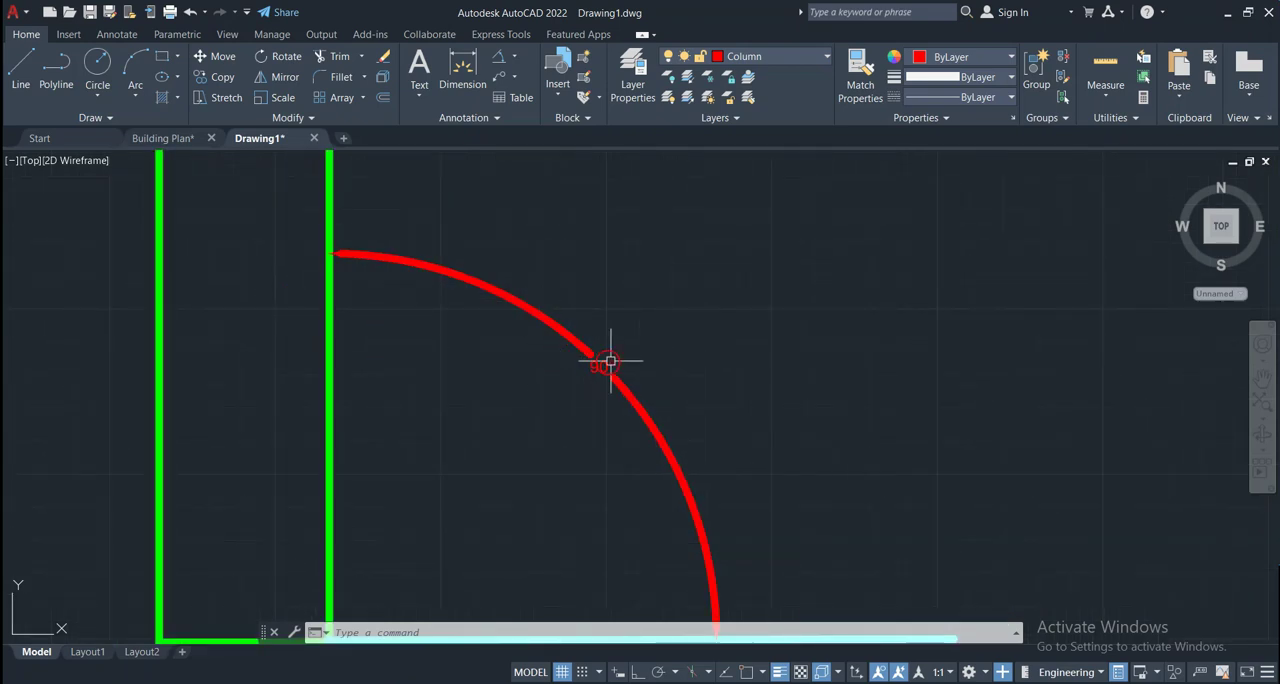
scroll(610, 362, "up", 4)
scroll(526, 432, "up", 3)
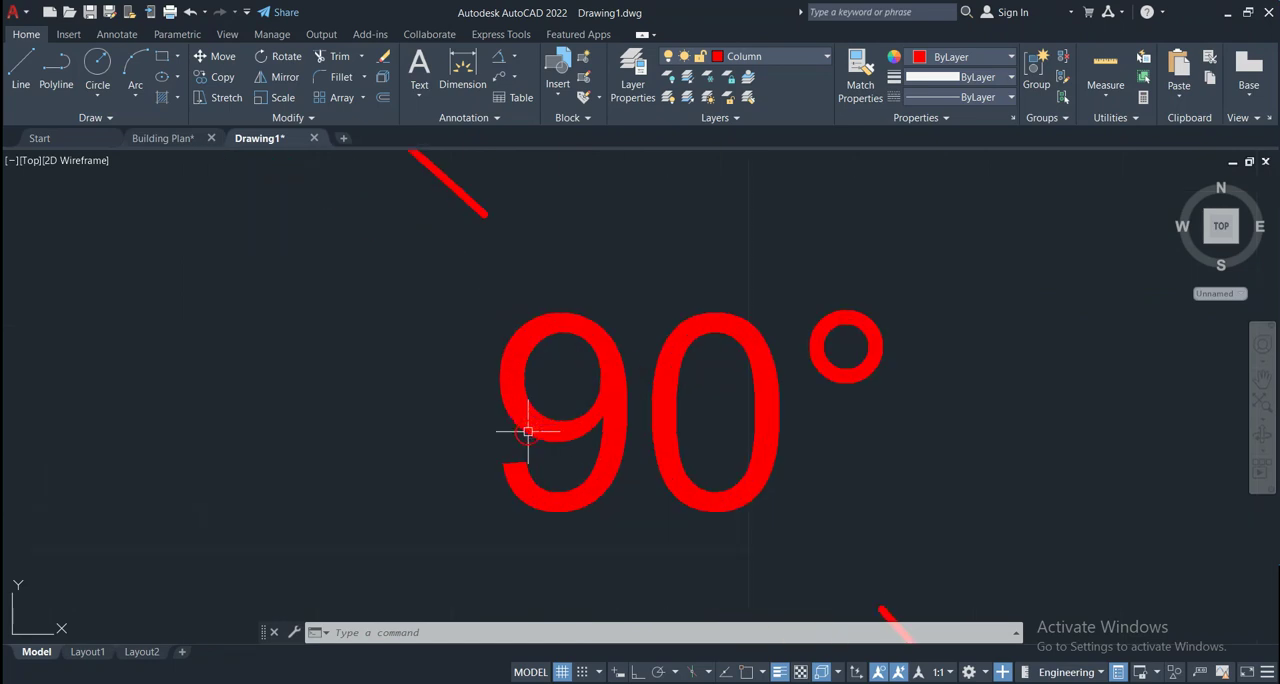
scroll(689, 403, "up", 1)
scroll(689, 409, "down", 8)
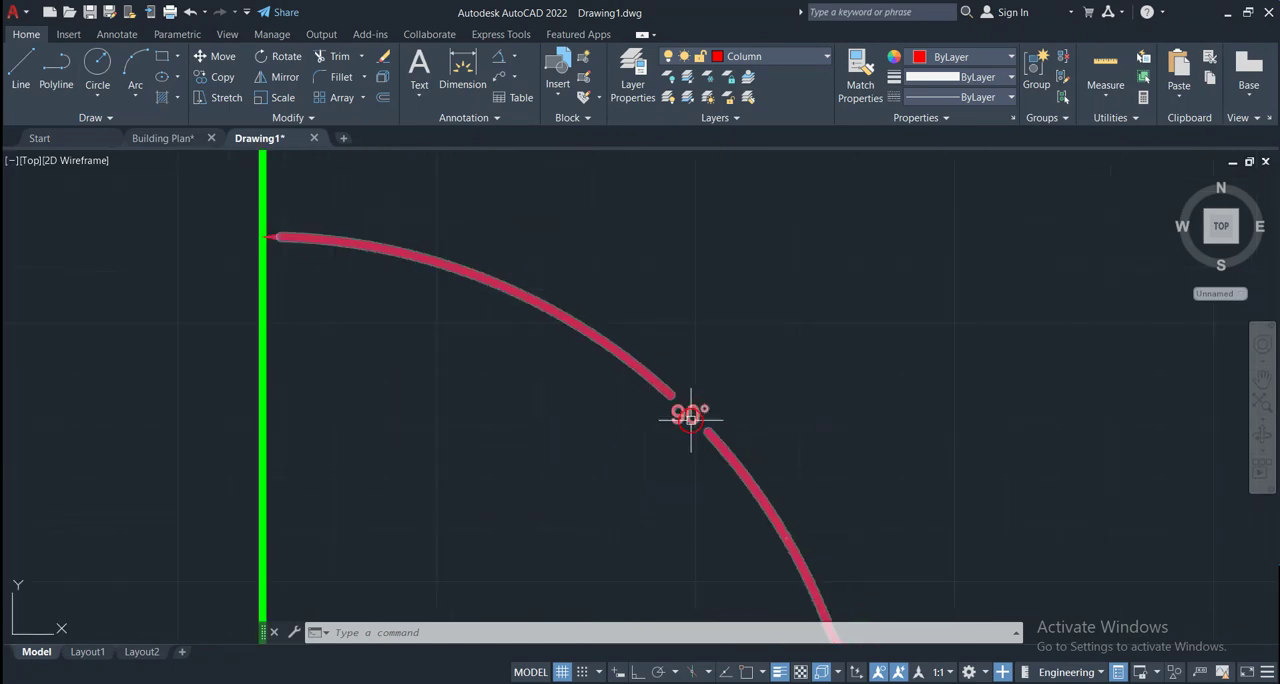
scroll(690, 416, "down", 4)
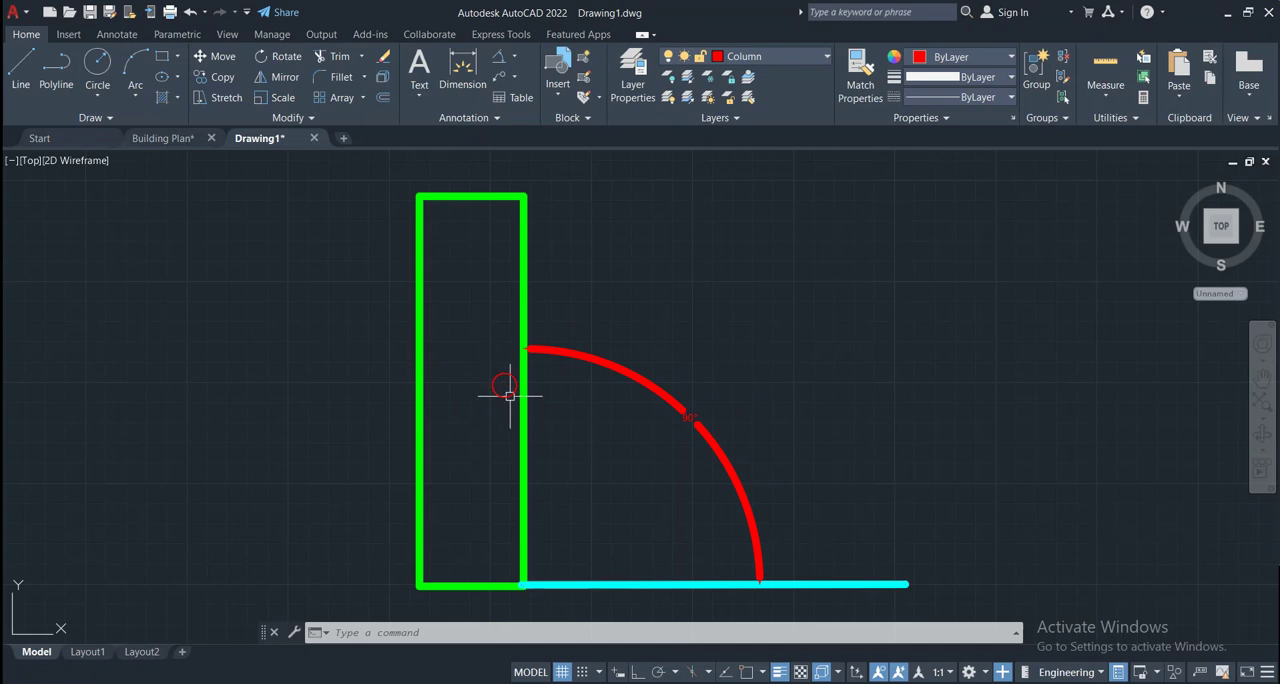
left_click(522, 431)
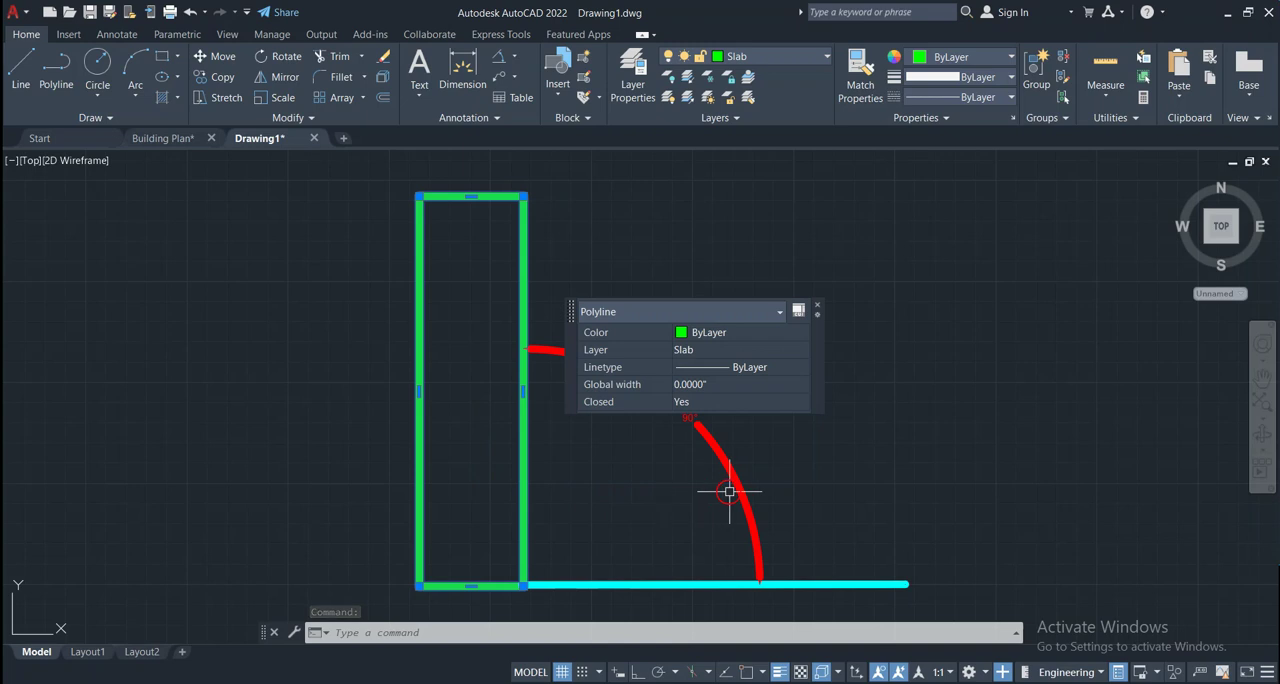
left_click(903, 475)
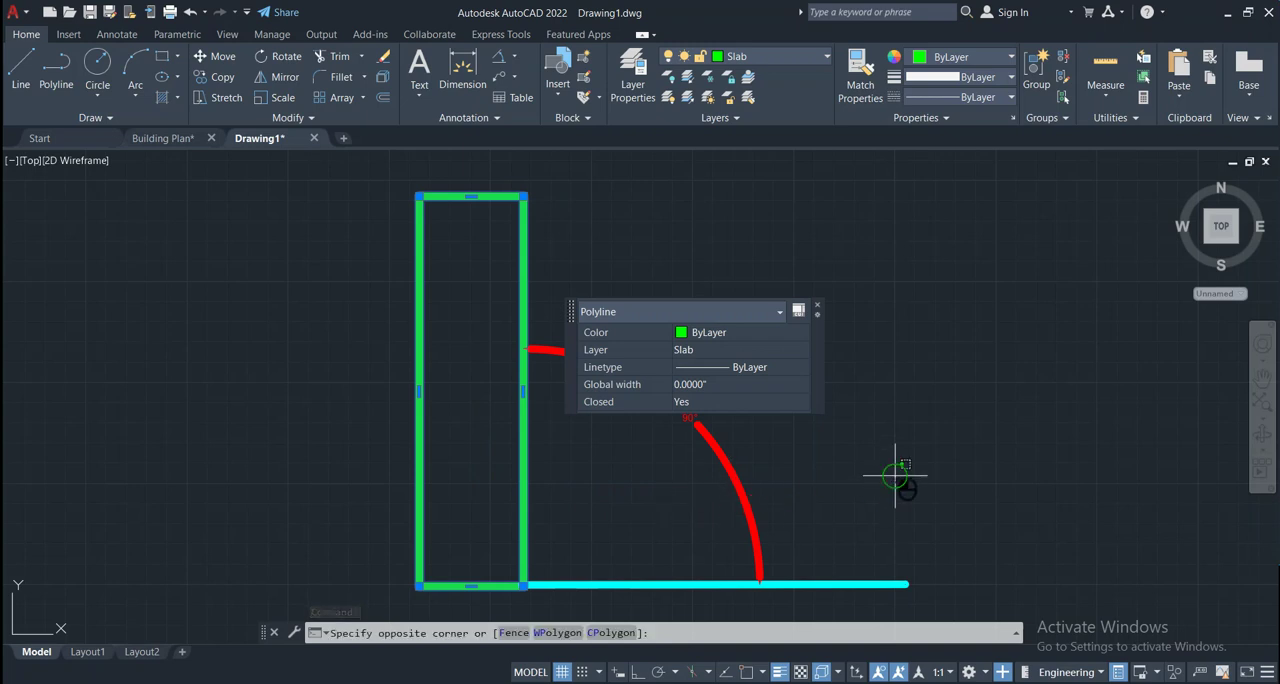
left_click(621, 601)
key("Escape")
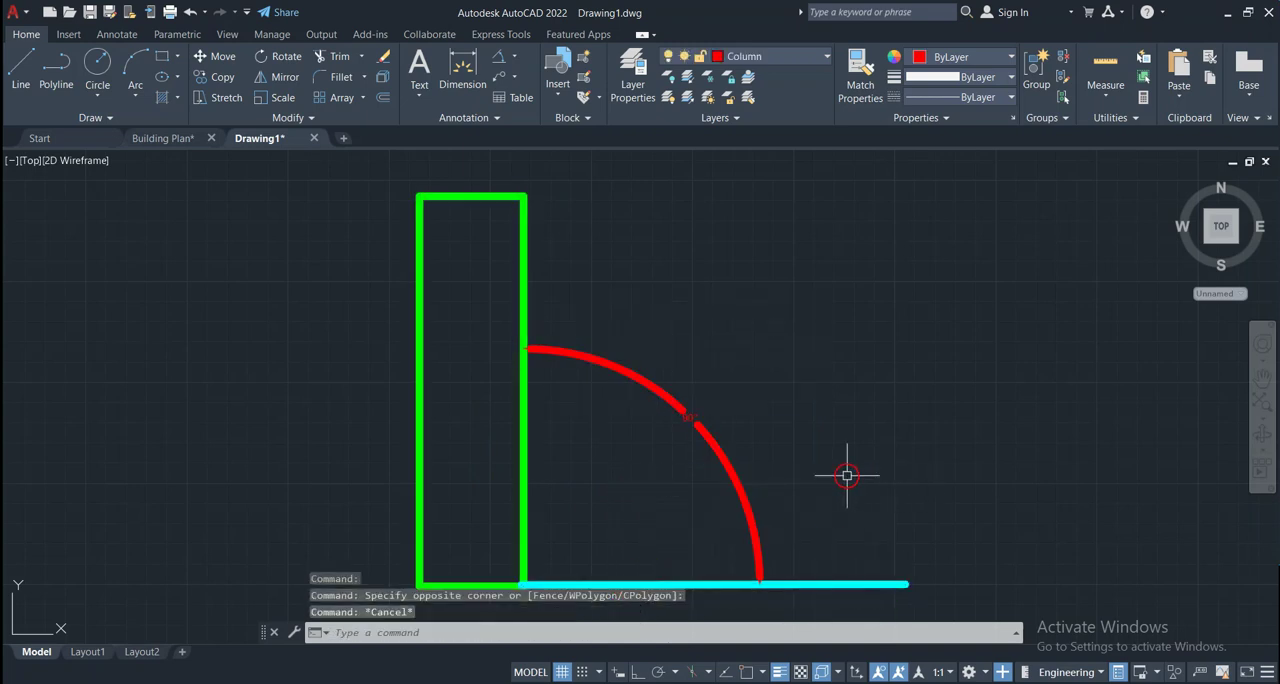
Delete the angular dimension and the horizontal line, leaving only the rectangle
left_click(799, 472)
left_click(706, 600)
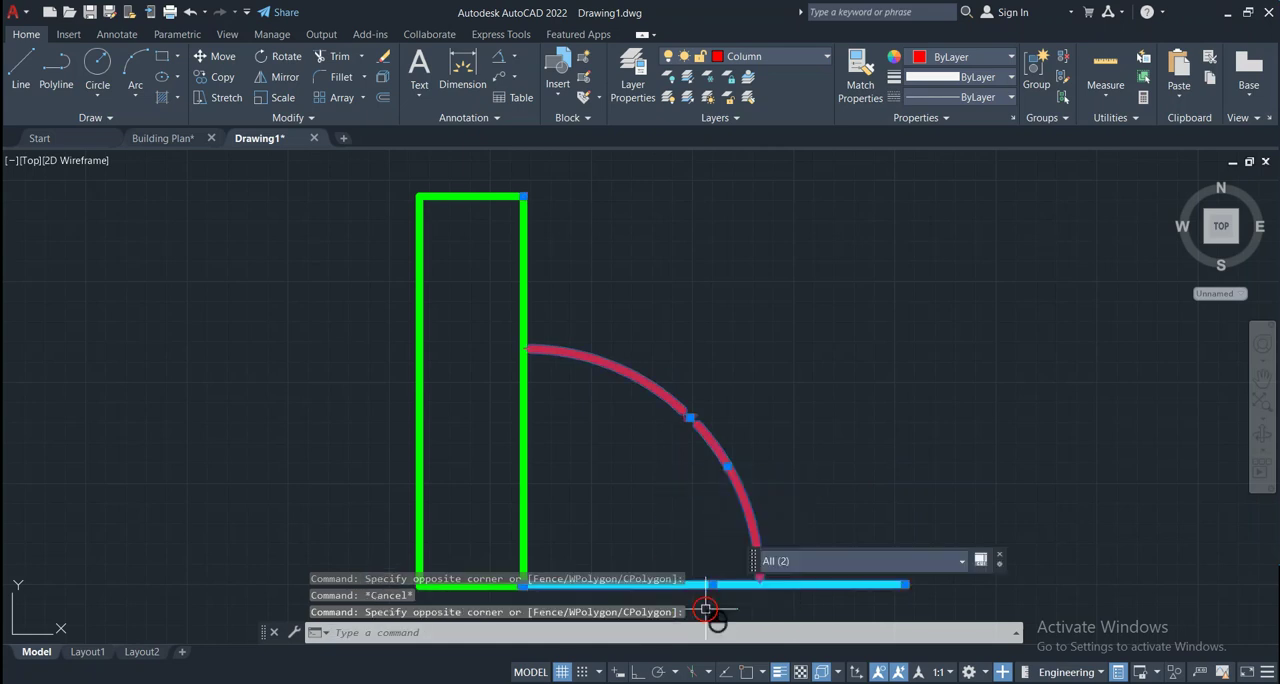
key("Delete")
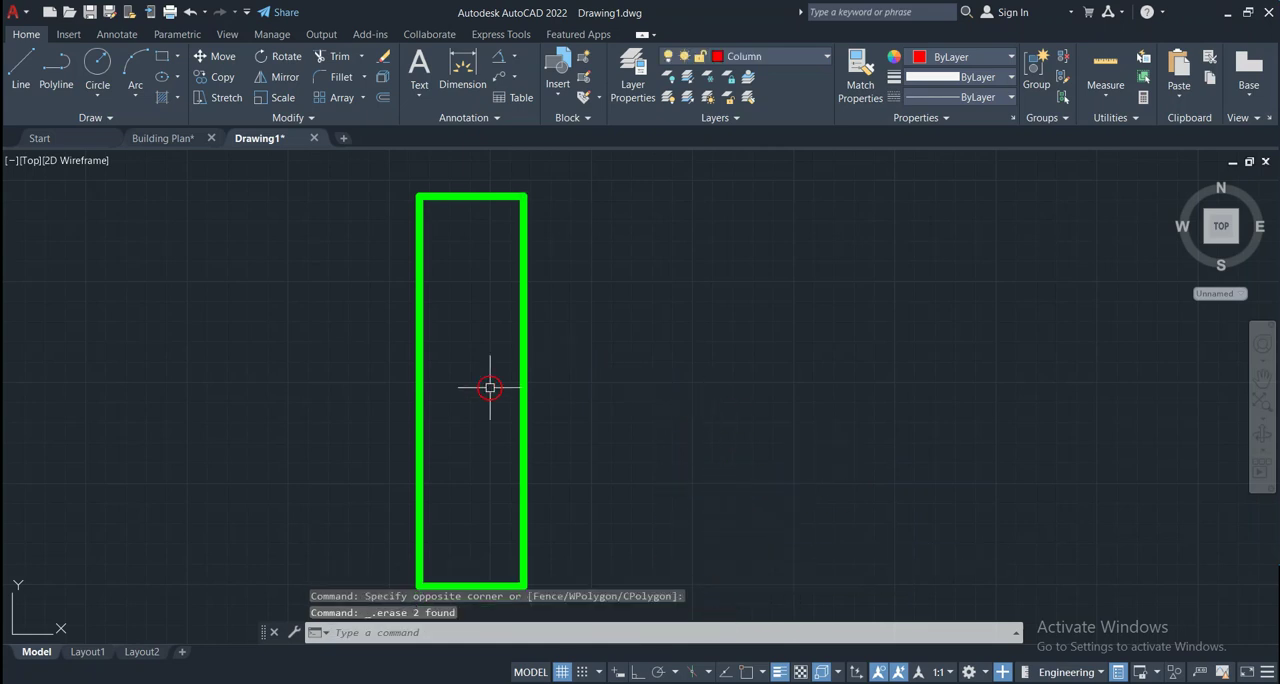
scroll(490, 385, "down", 4)
scroll(518, 411, "up", 4)
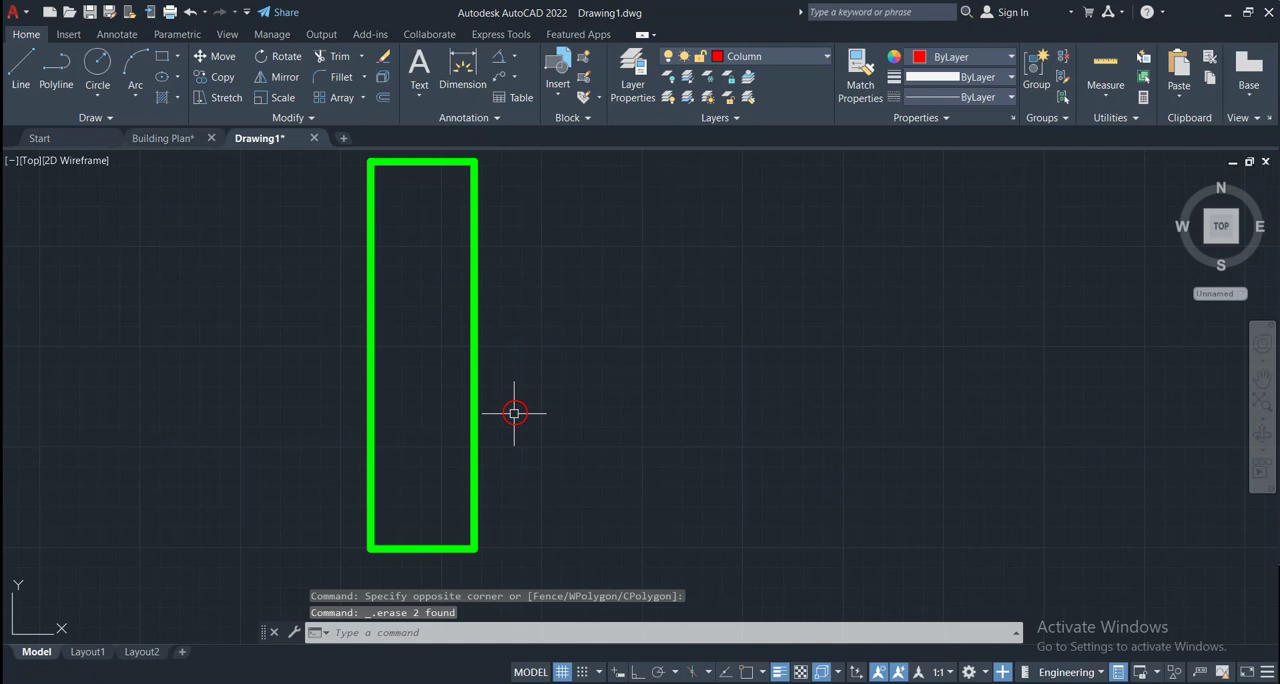
scroll(514, 412, "down", 2)
middle_click_drag(494, 408, 598, 412)
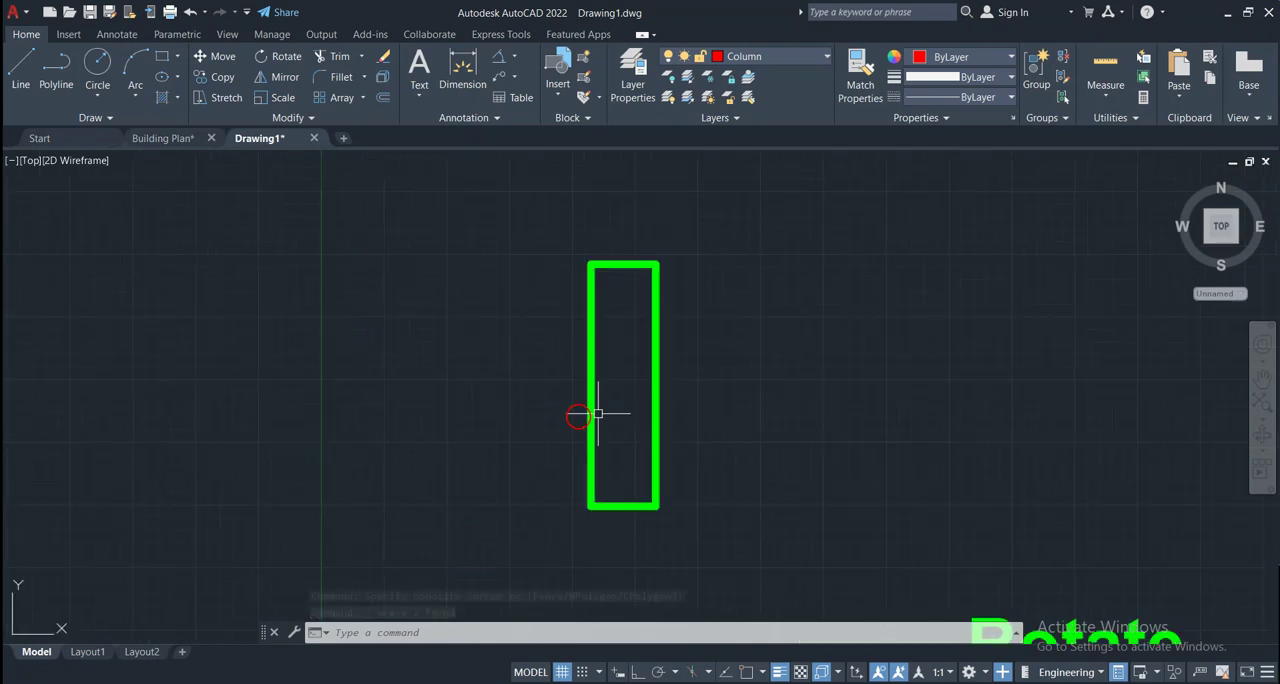
scroll(672, 414, "up", 2)
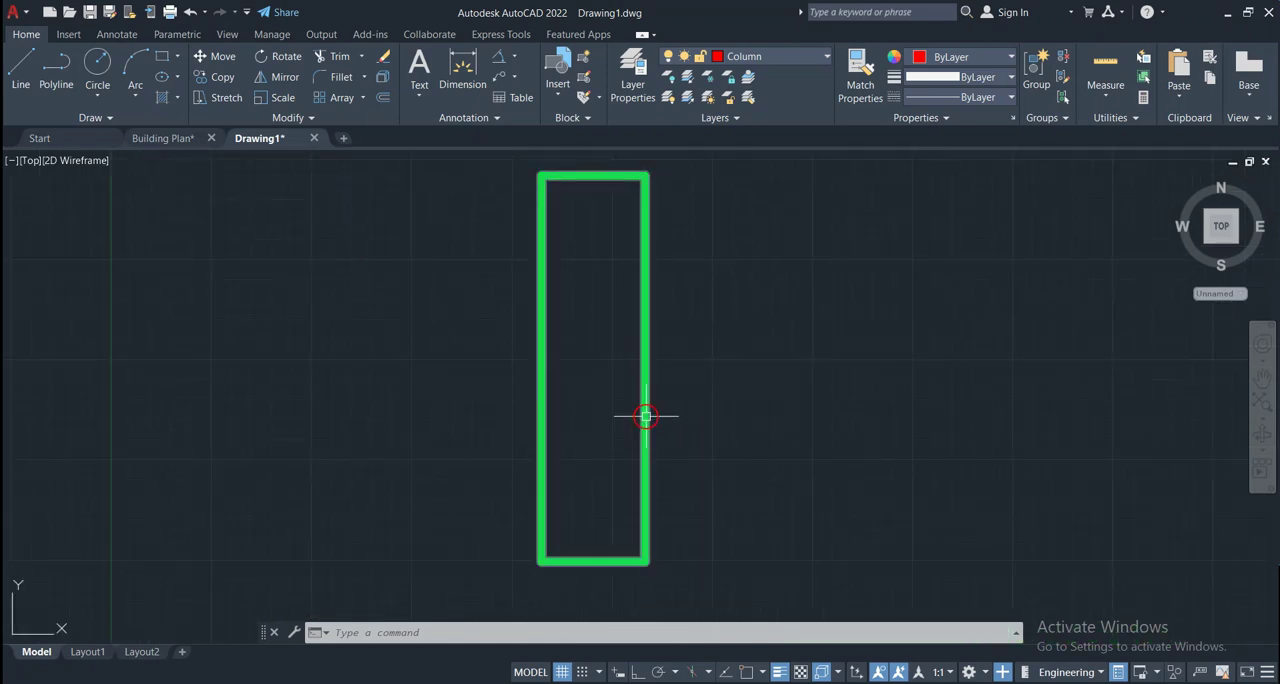
scroll(646, 415, "down", 2)
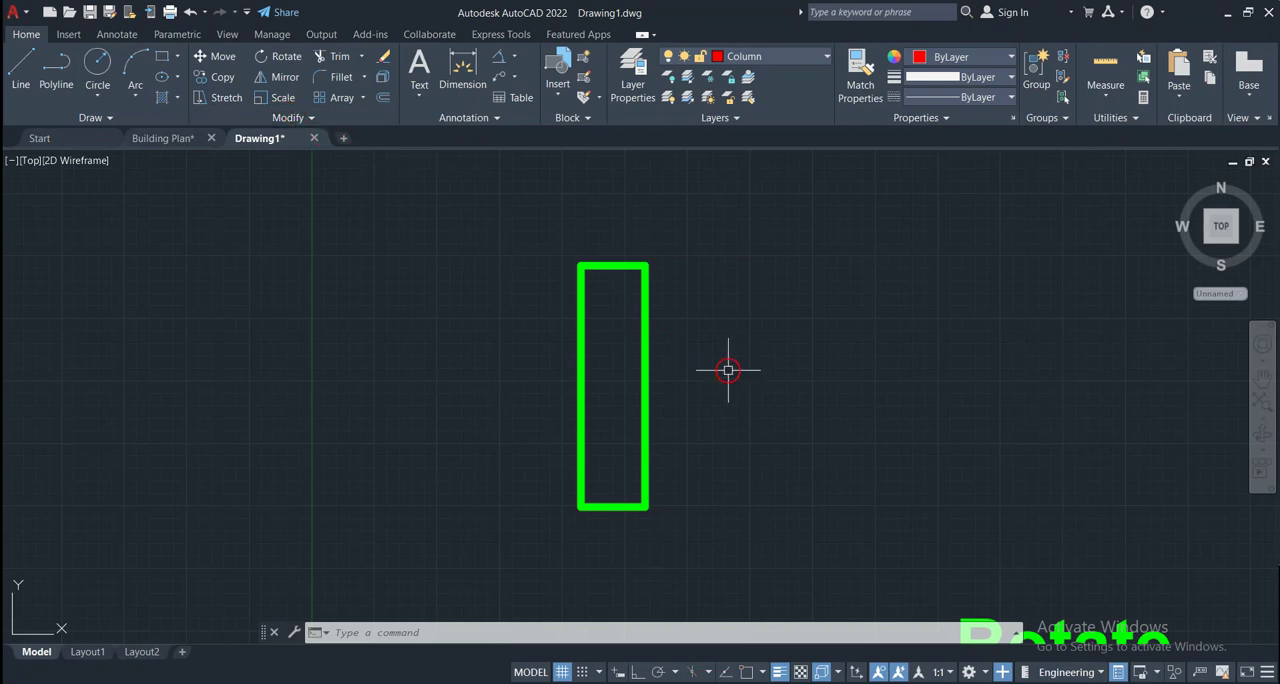
Try to mirror the rectangle across a vertical line to its right, turning Ortho mode on for the line's second point
left_click(706, 277)
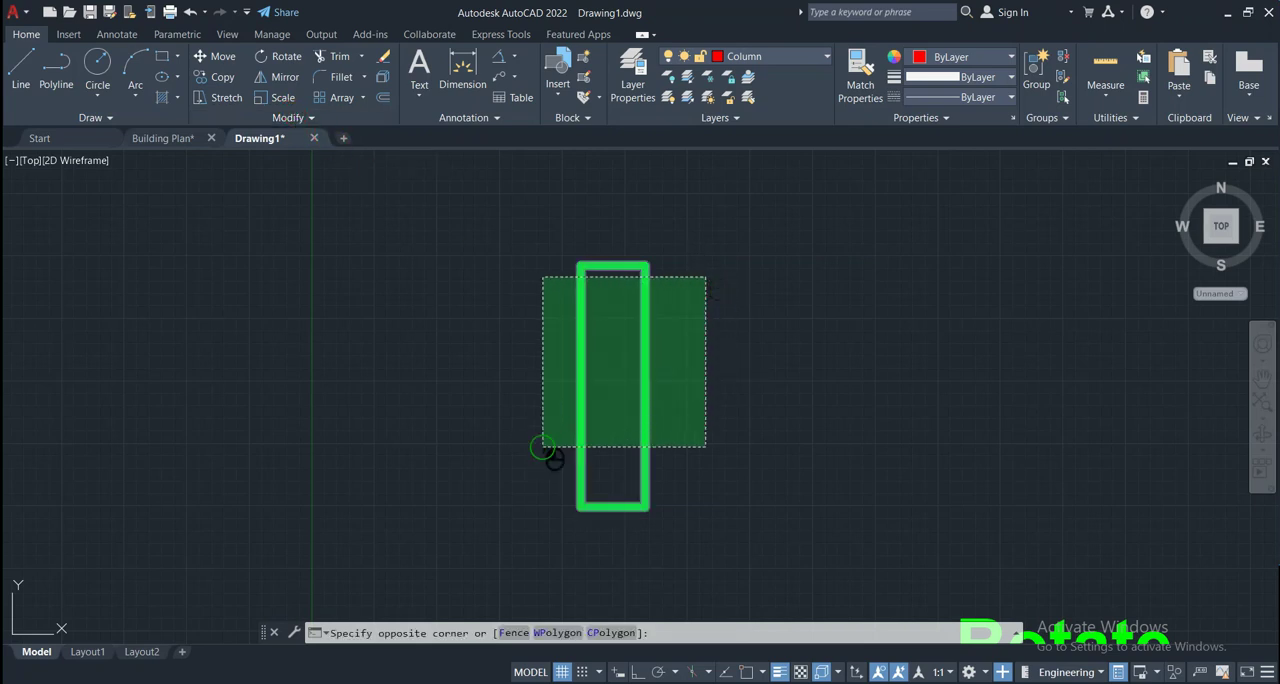
left_click(543, 449)
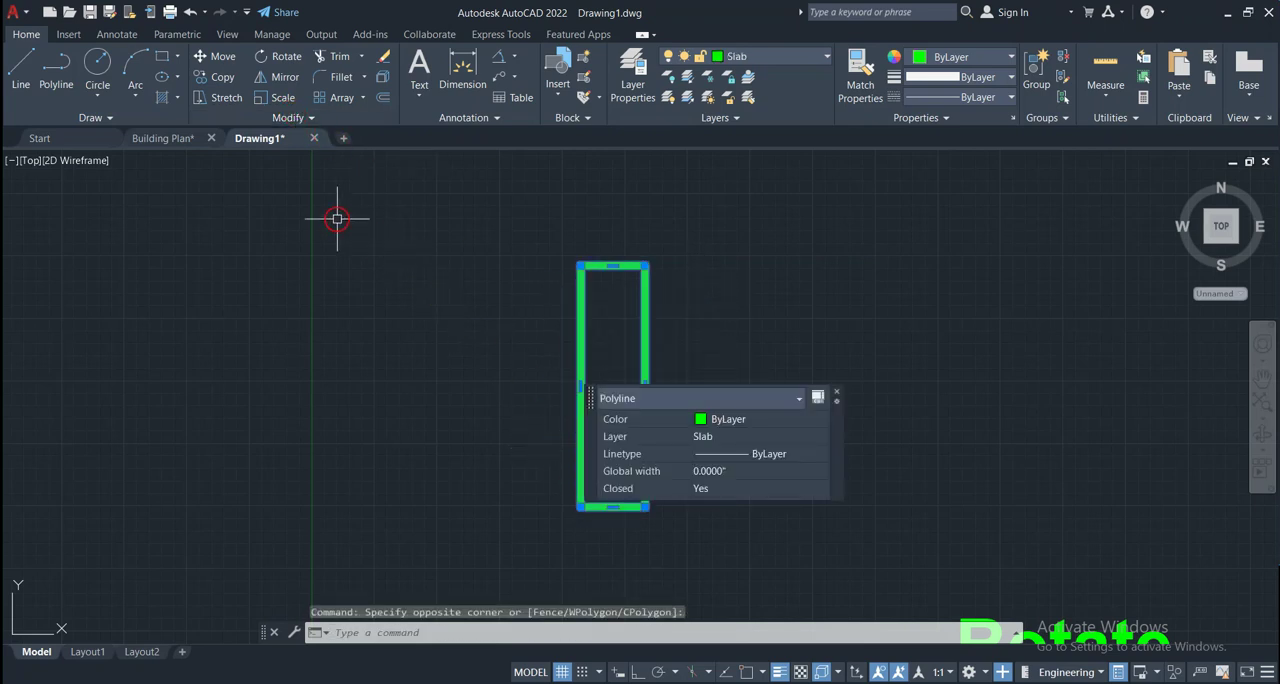
left_click(278, 76)
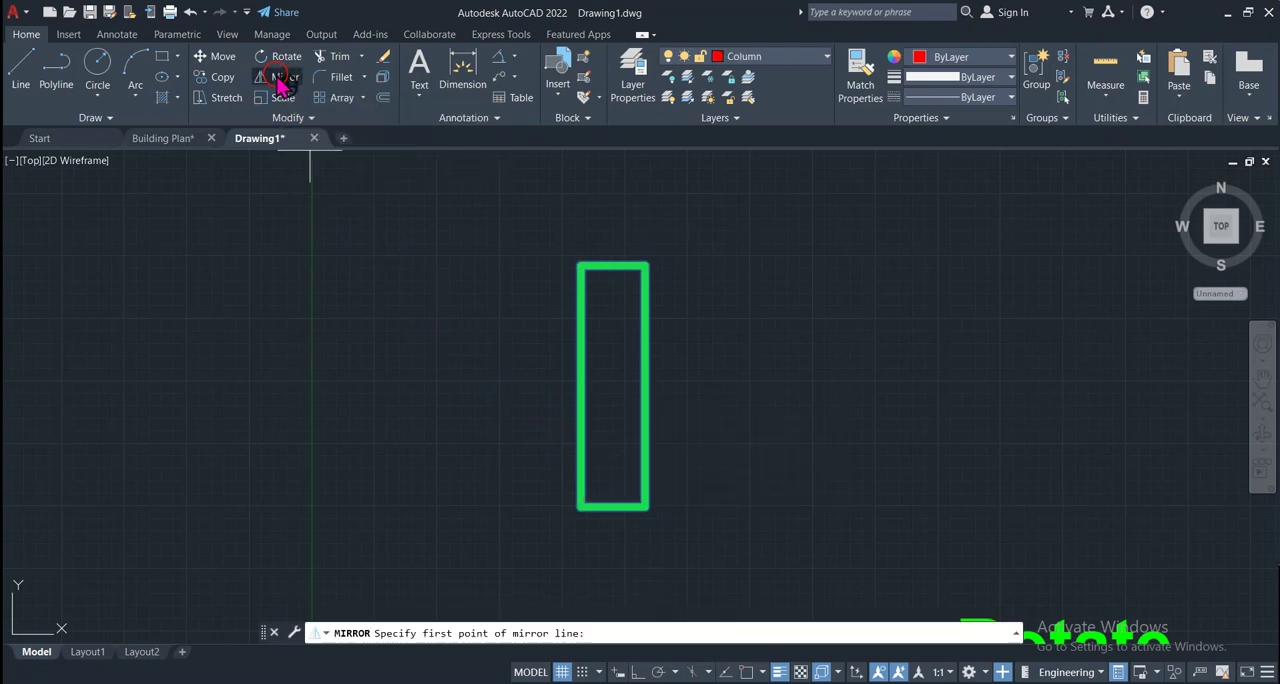
left_click(455, 637)
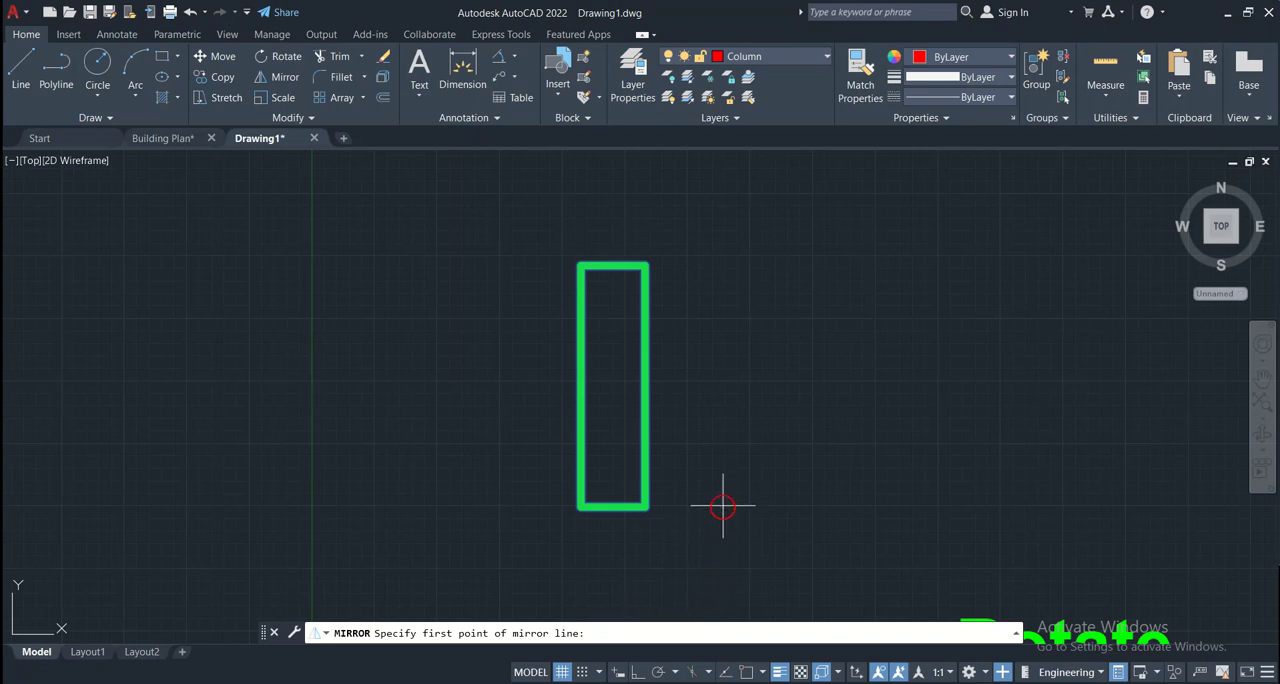
left_click(781, 507)
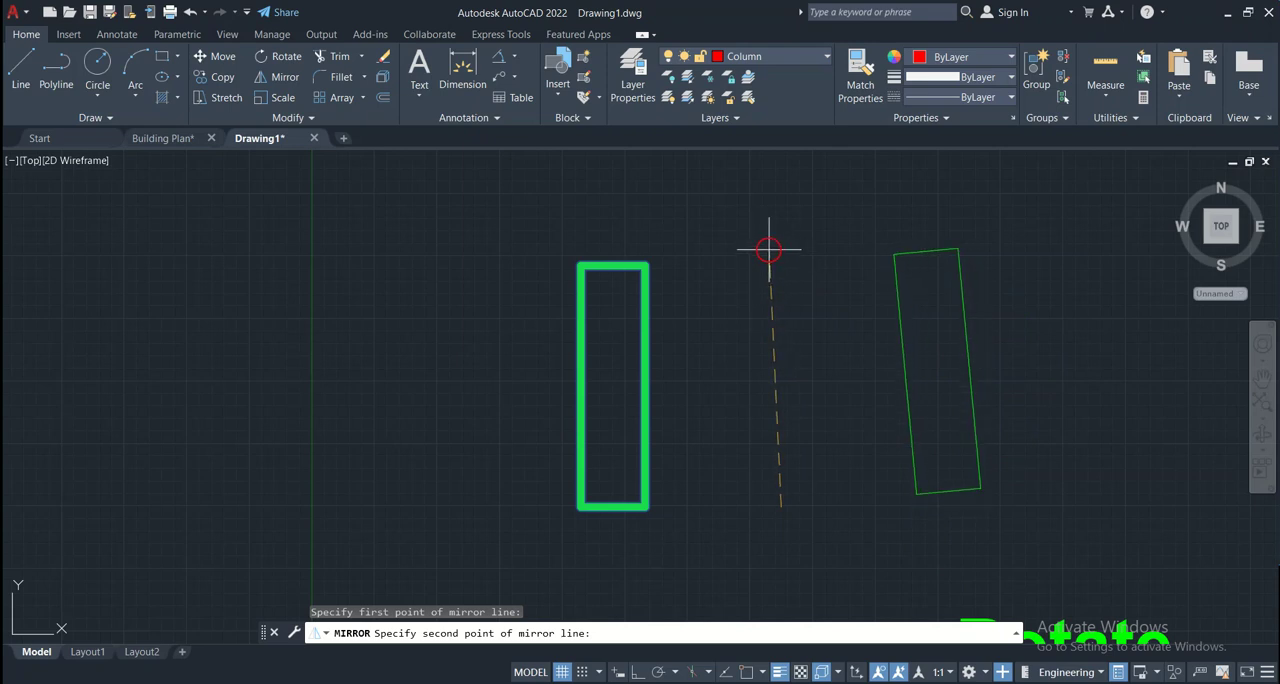
left_click(638, 671)
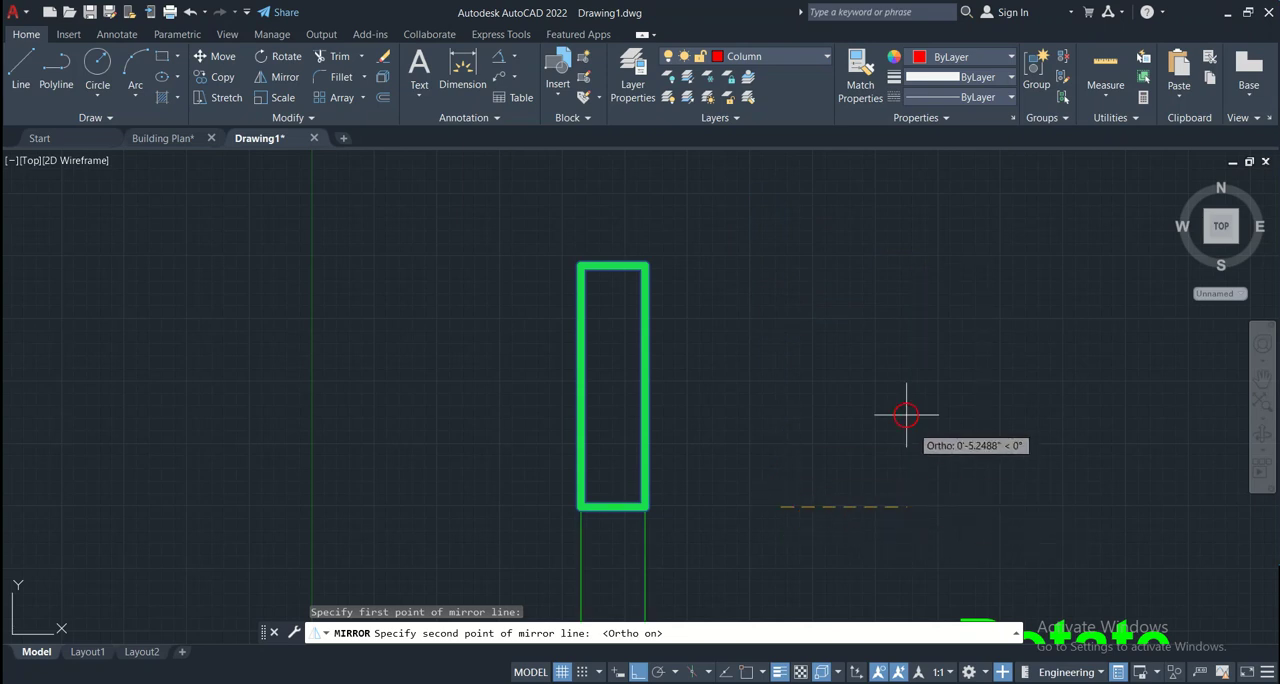
left_click(776, 225)
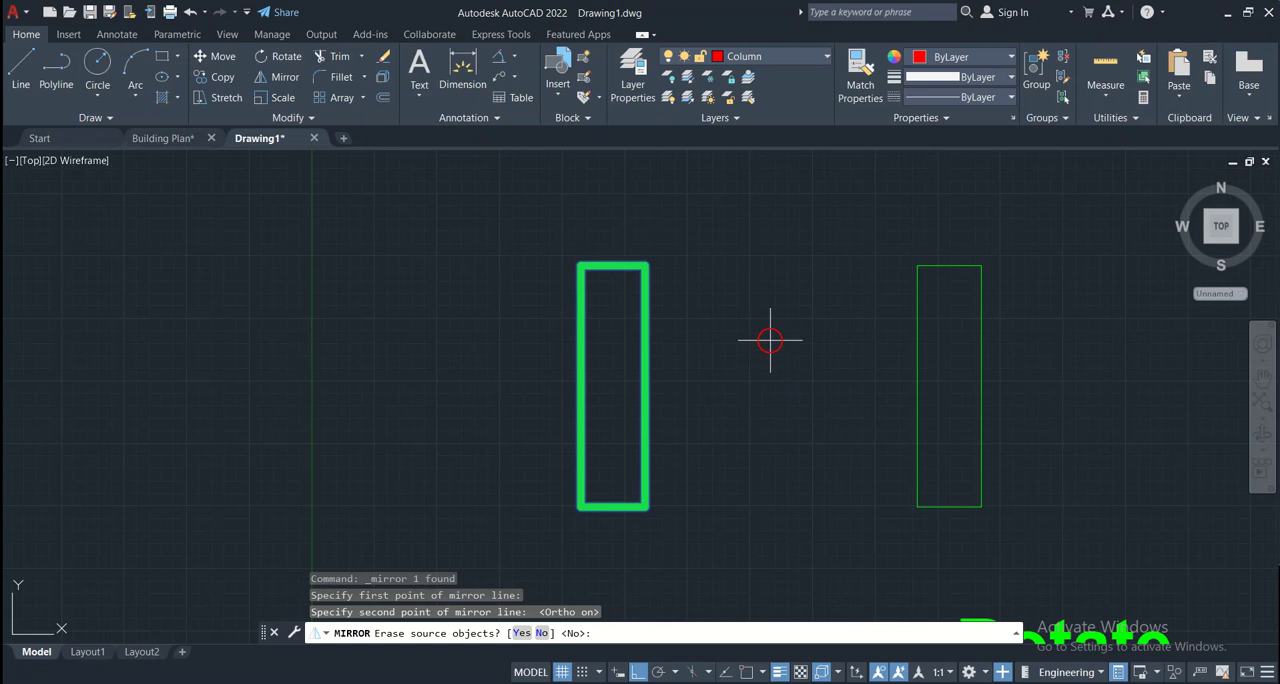
key("Escape")
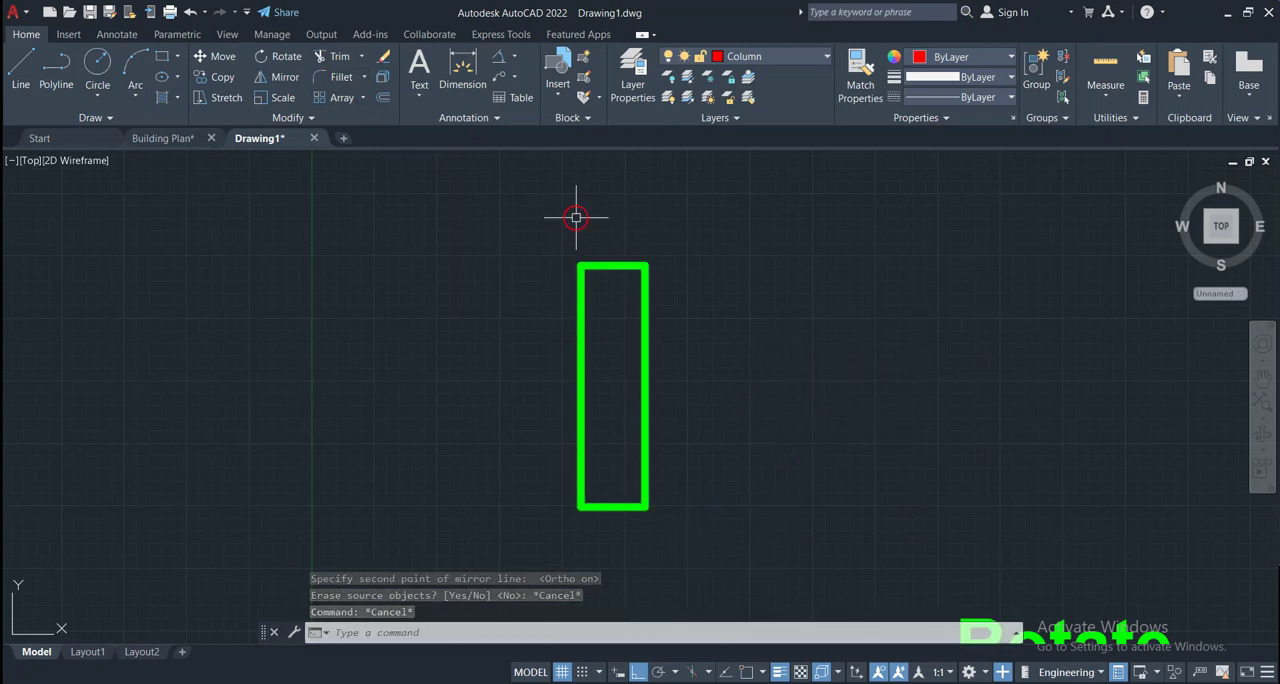
Mirror the rectangle across a vertical line to its right, keeping the source object
left_click(703, 350)
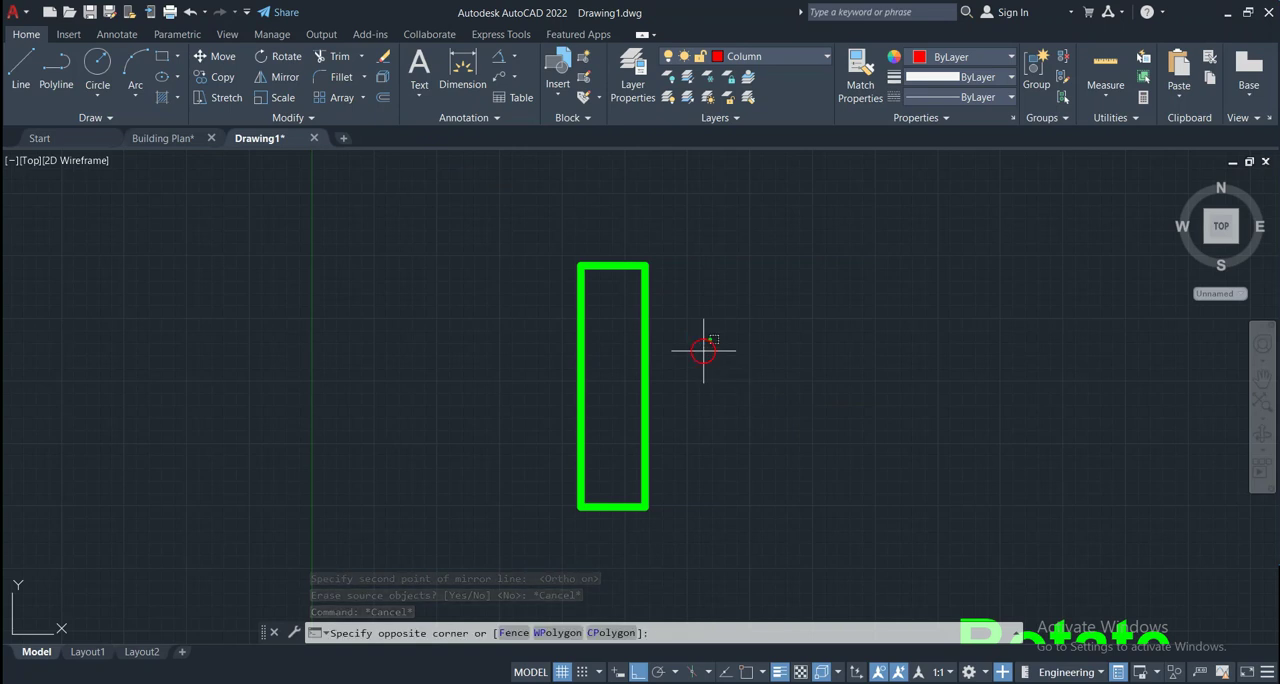
left_click(471, 466)
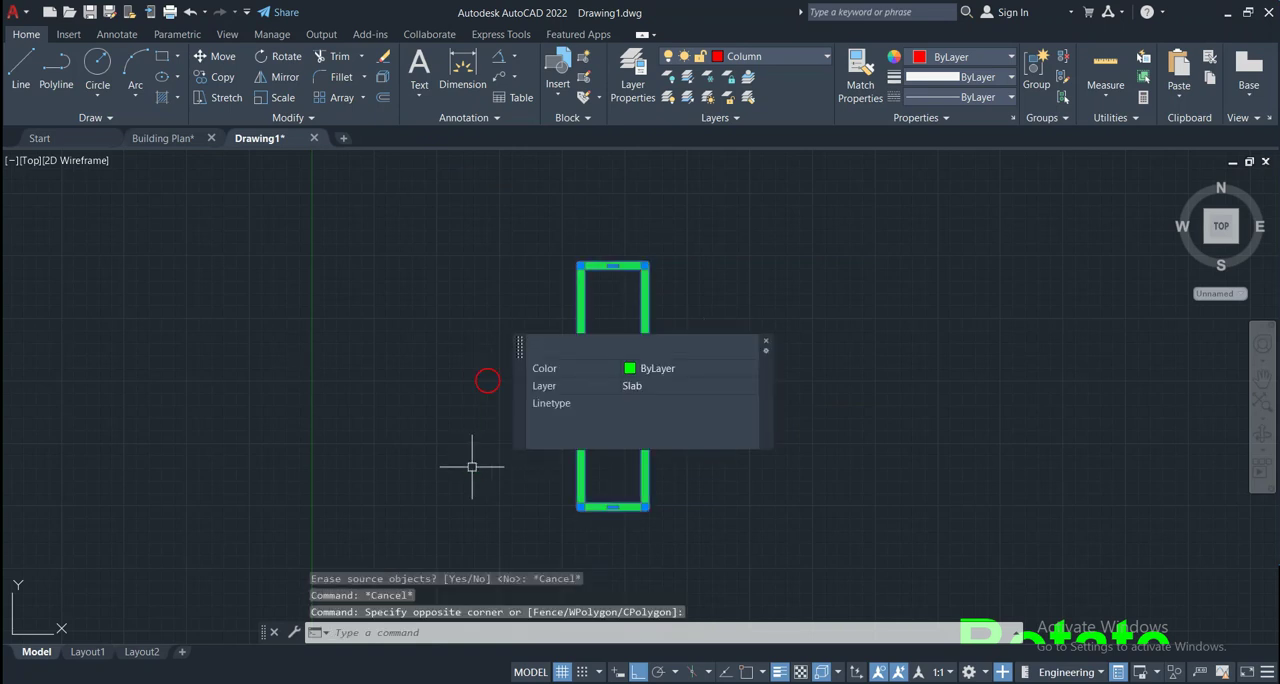
left_click(282, 77)
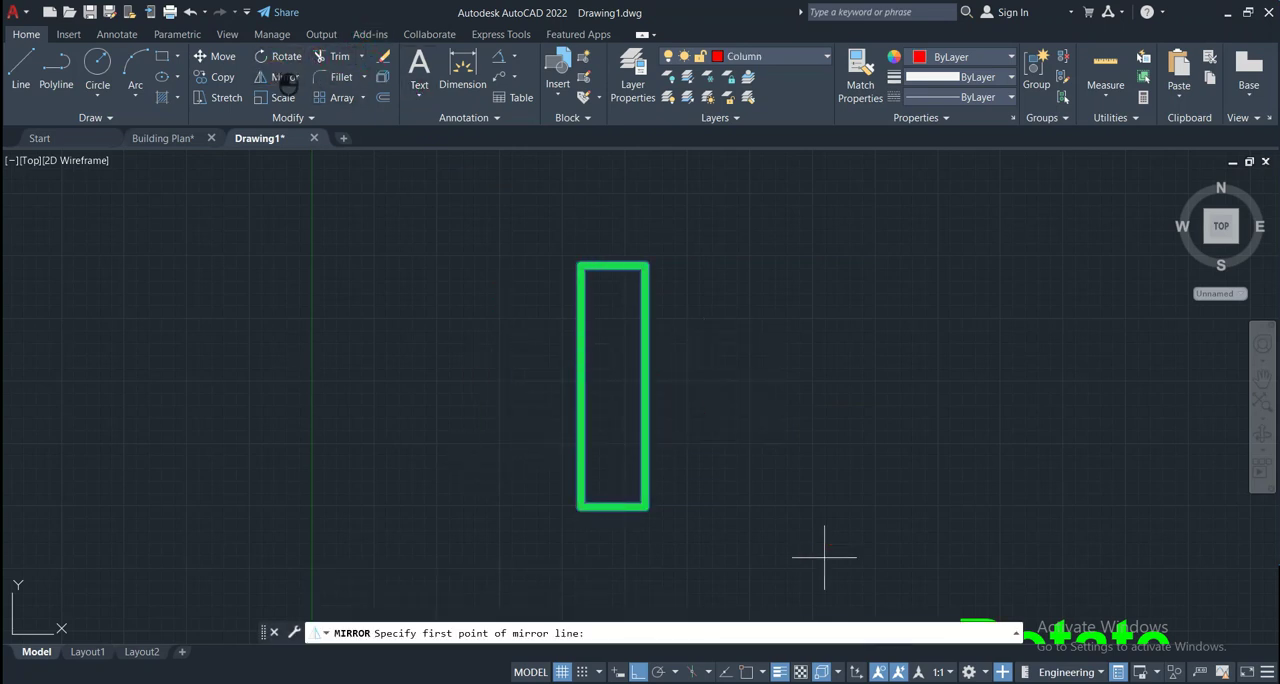
left_click(781, 507)
left_click(772, 238)
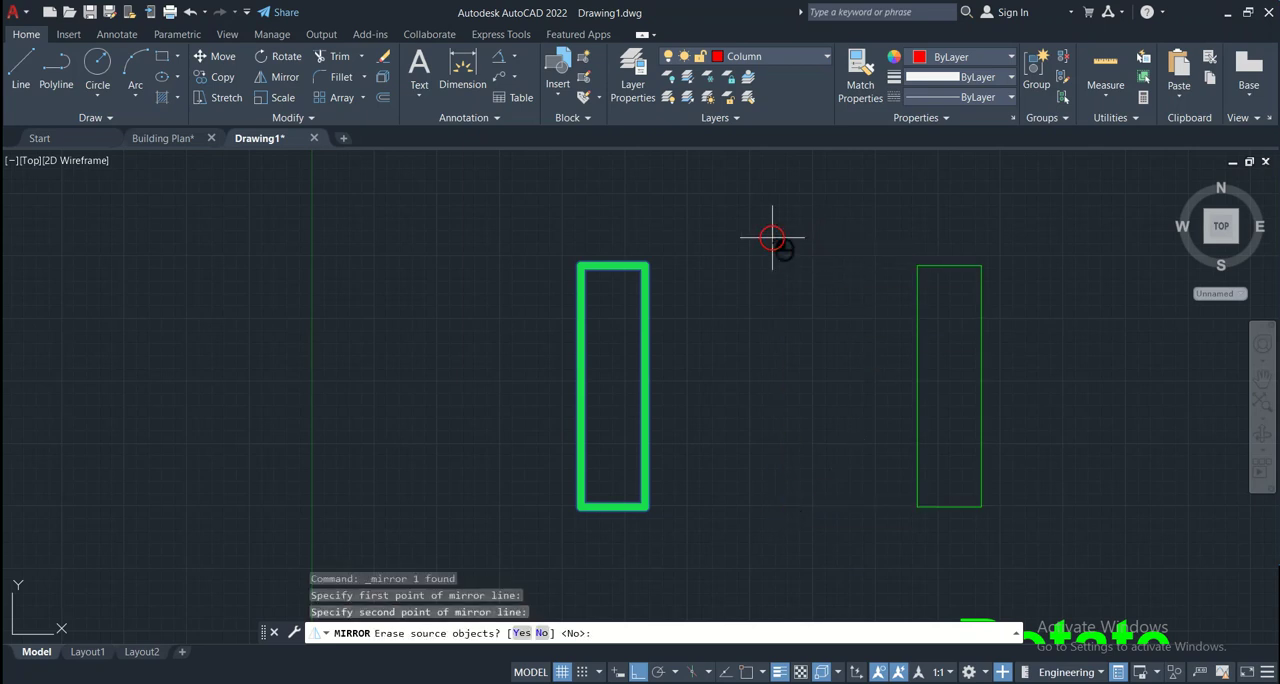
key("Return")
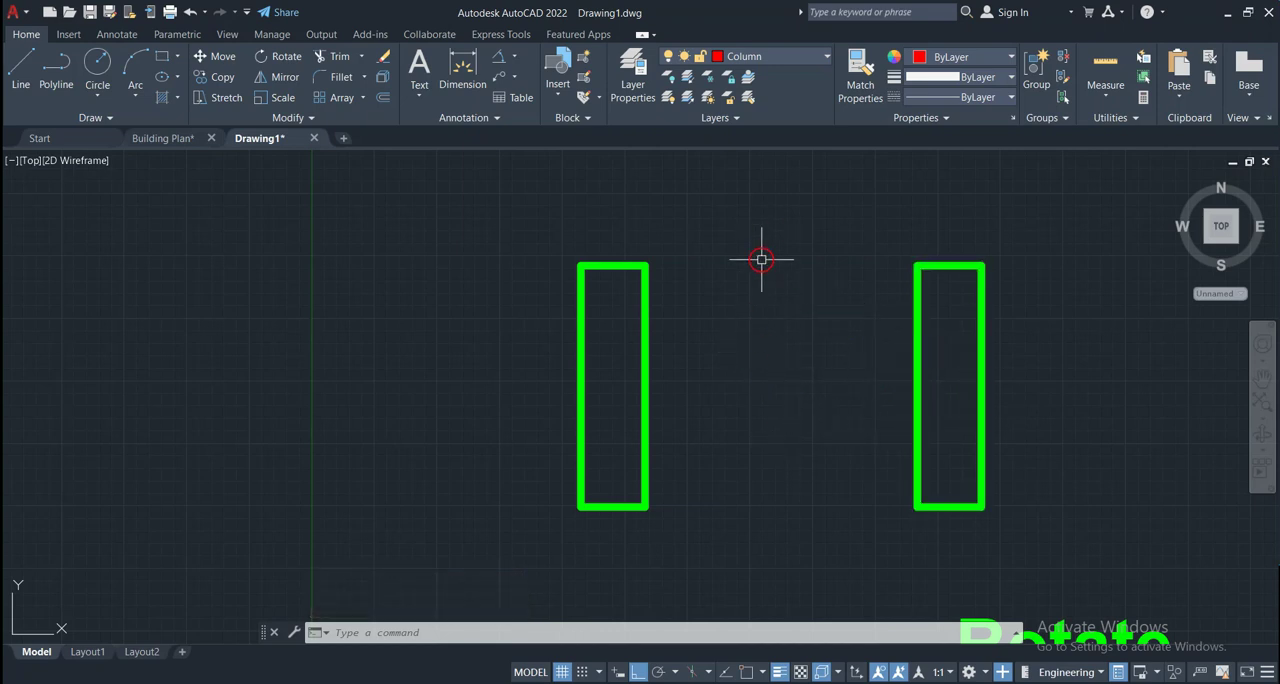
left_click(758, 316)
left_click(768, 435)
left_click(791, 530)
left_click(580, 343)
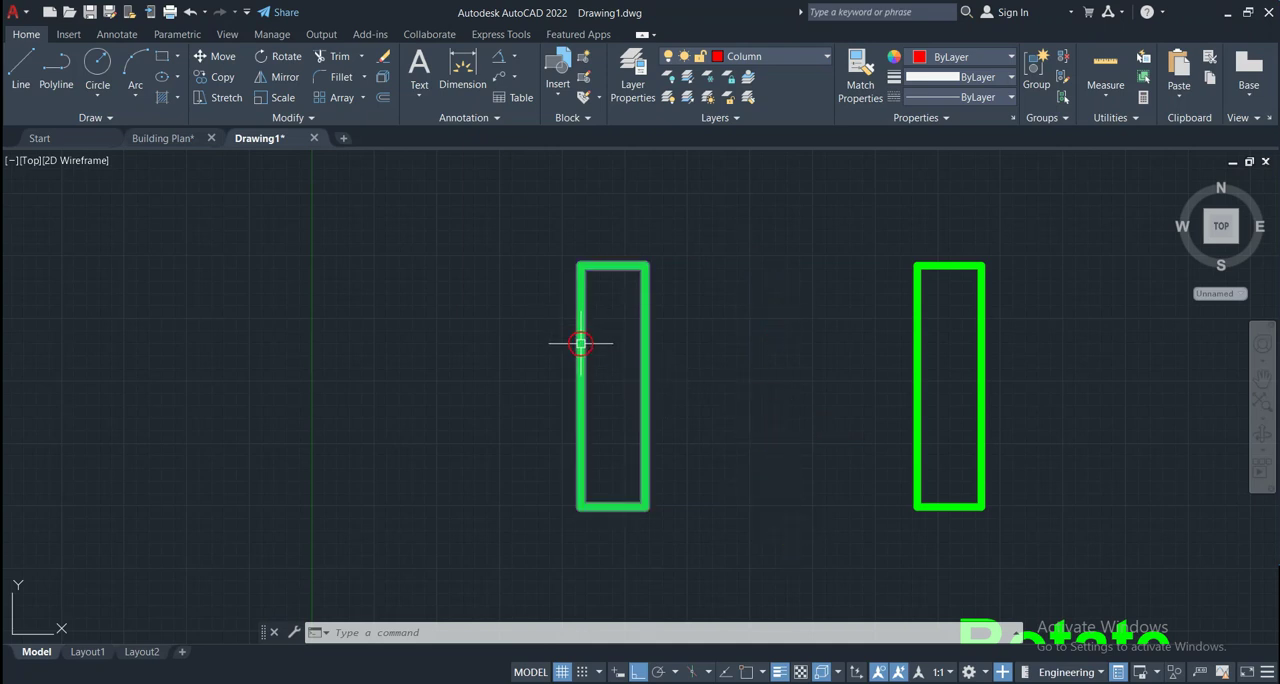
left_click(782, 386)
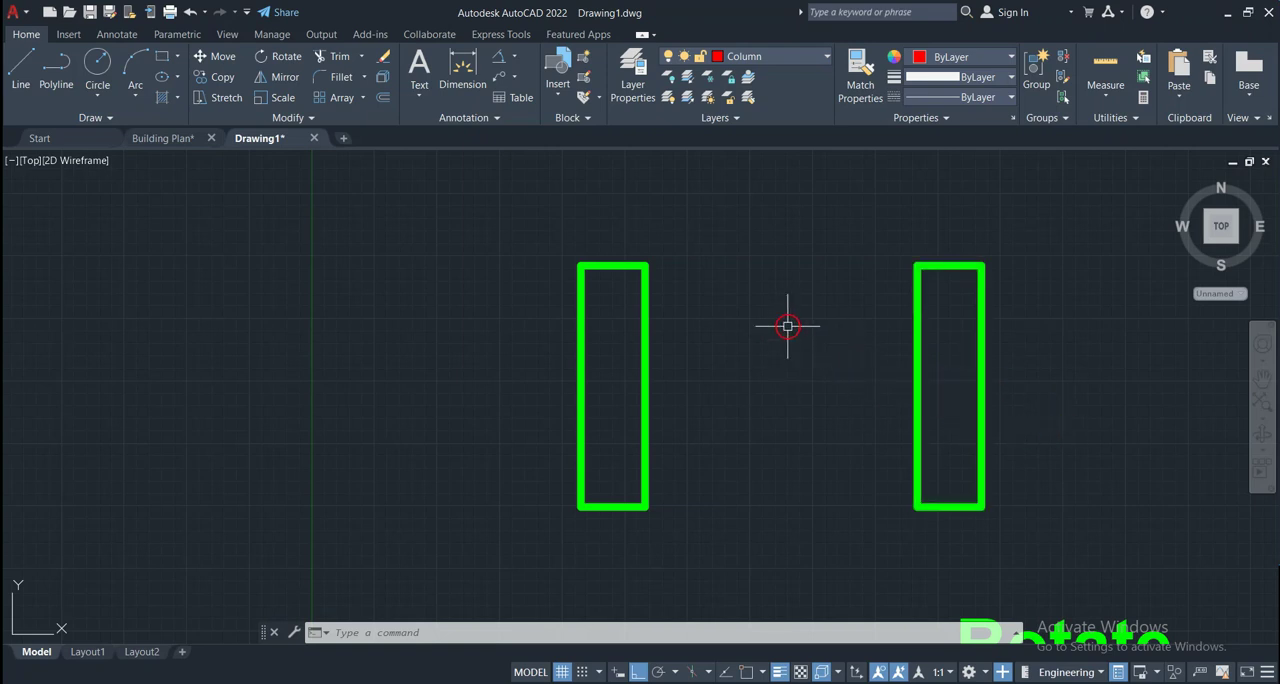
scroll(788, 326, "up", 2)
scroll(787, 326, "down", 4)
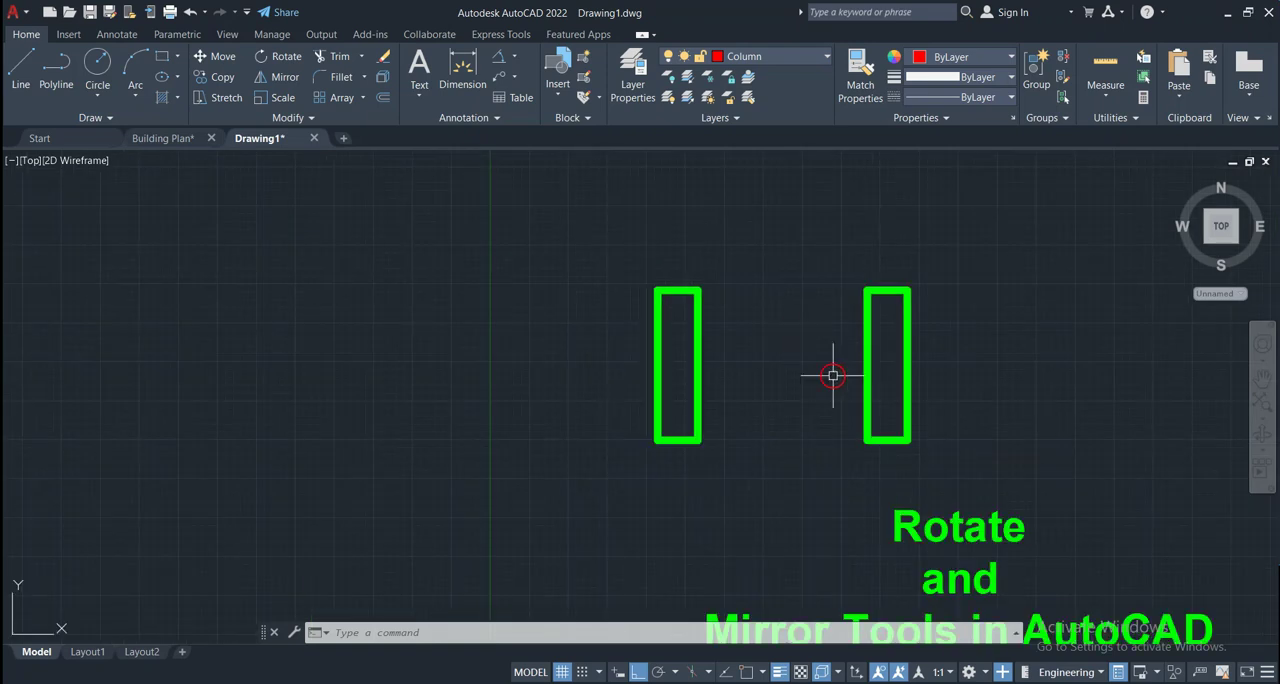
scroll(825, 405, "down", 2)
scroll(866, 517, "up", 2)
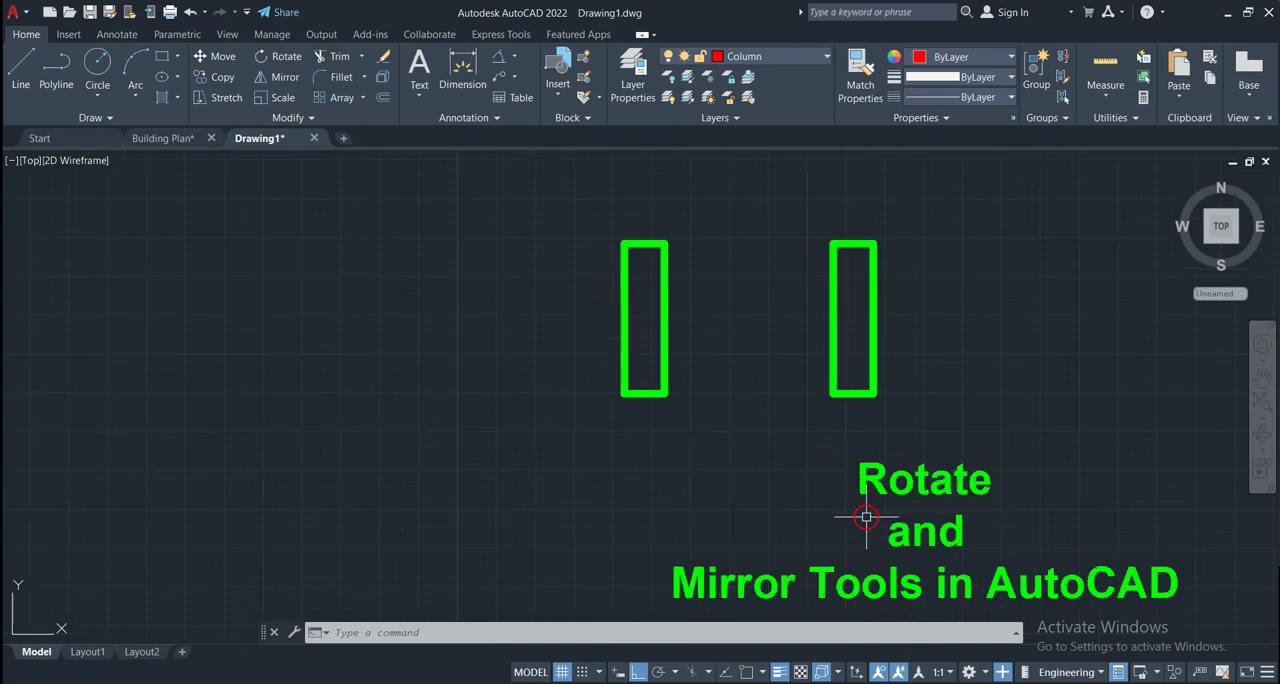
mouse_move(866, 517)
middle_mouse_down()
mouse_move(740, 471)
mouse_move(429, 302)
middle_mouse_up()
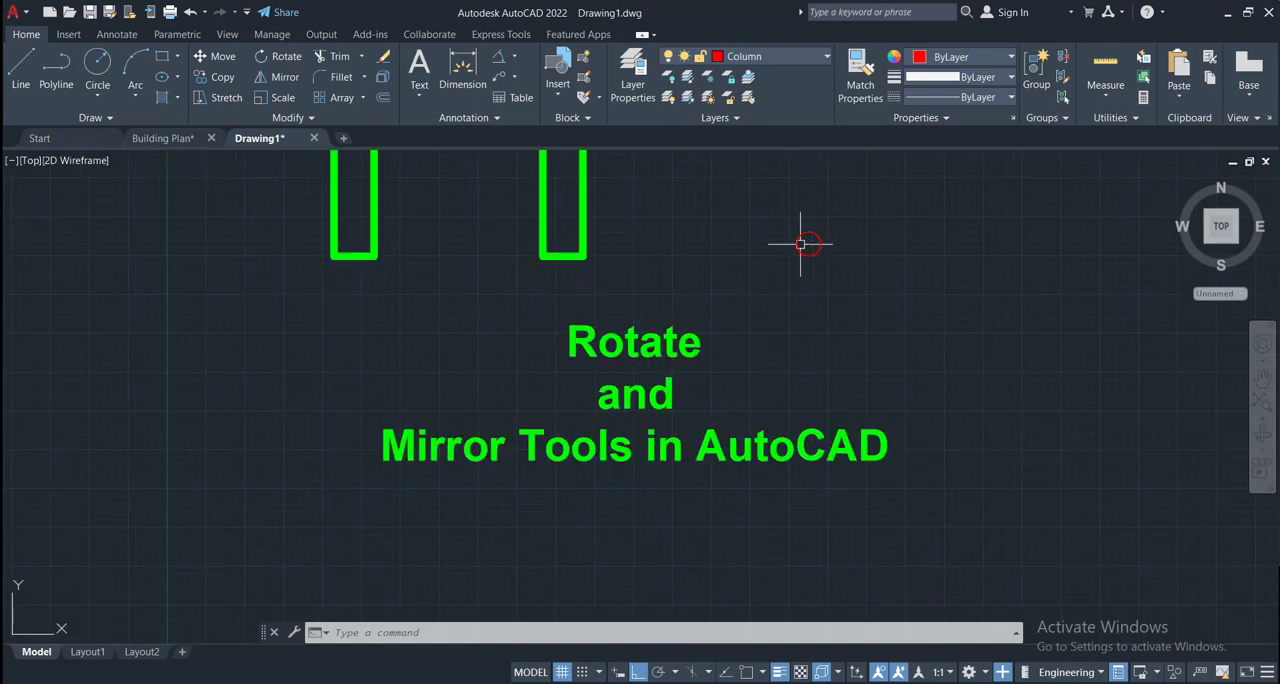
middle_click_drag(686, 220, 729, 333)
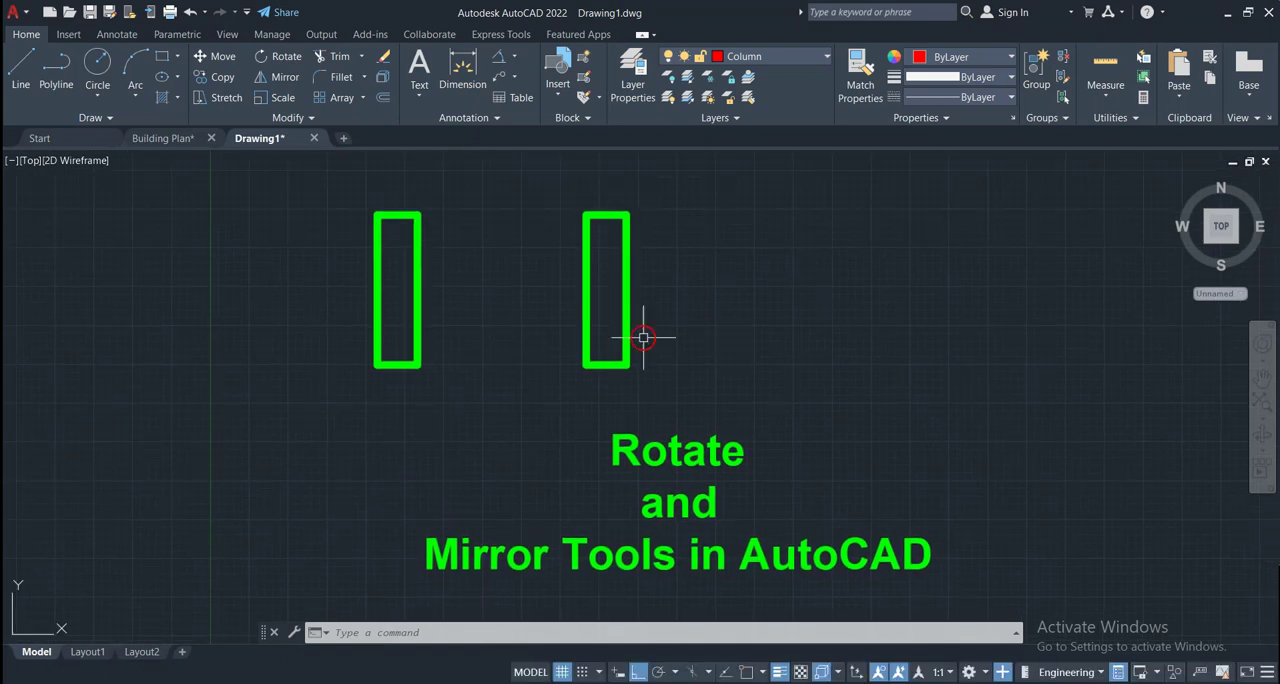